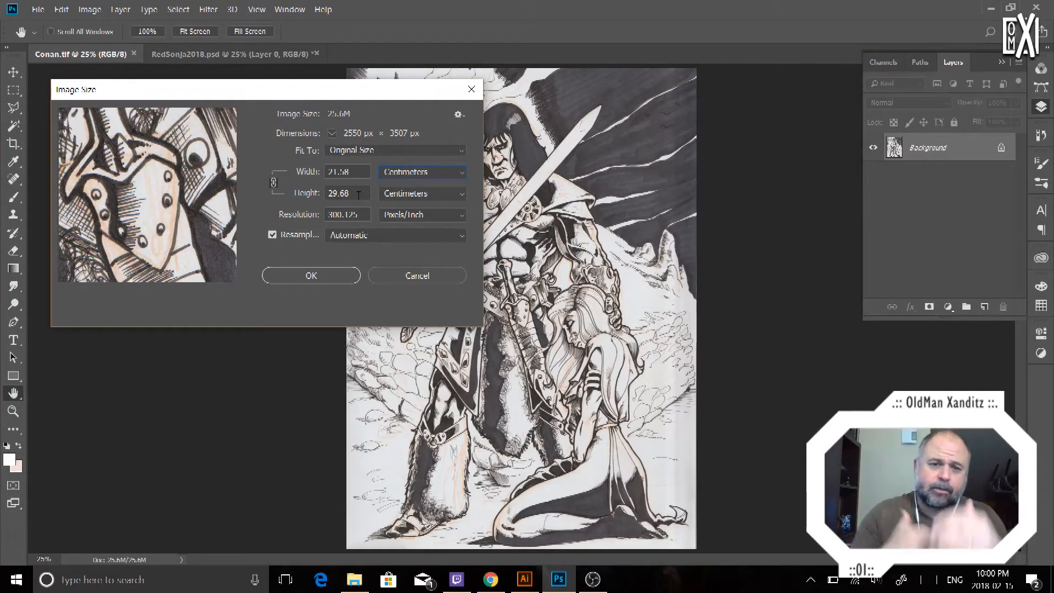
# Accept the image size settings and inspect the castle's line work up close in the scanned drawing.
pyautogui.click(323, 276)
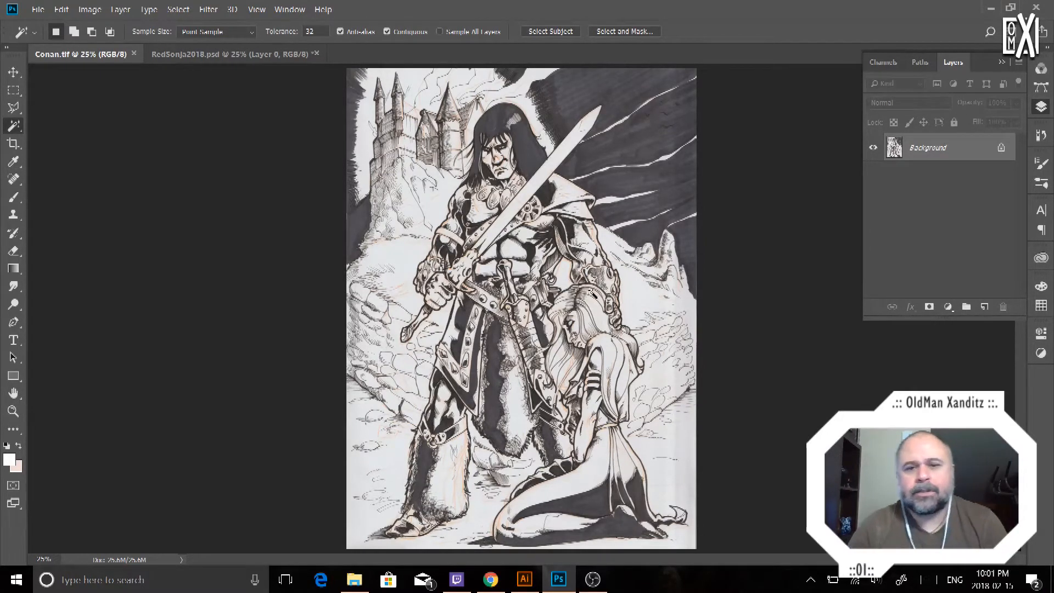
pyautogui.click(14, 429)
pyautogui.click(13, 412)
pyautogui.moveTo(393, 103); pyautogui.dragTo(541, 90)
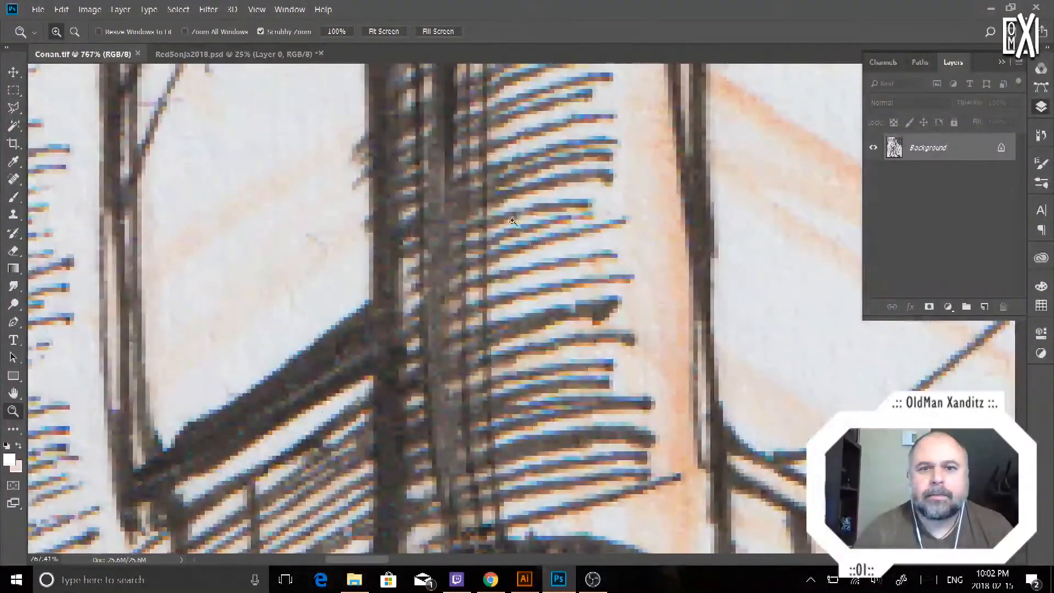
pyautogui.moveTo(512, 222); pyautogui.dragTo(417, 145)
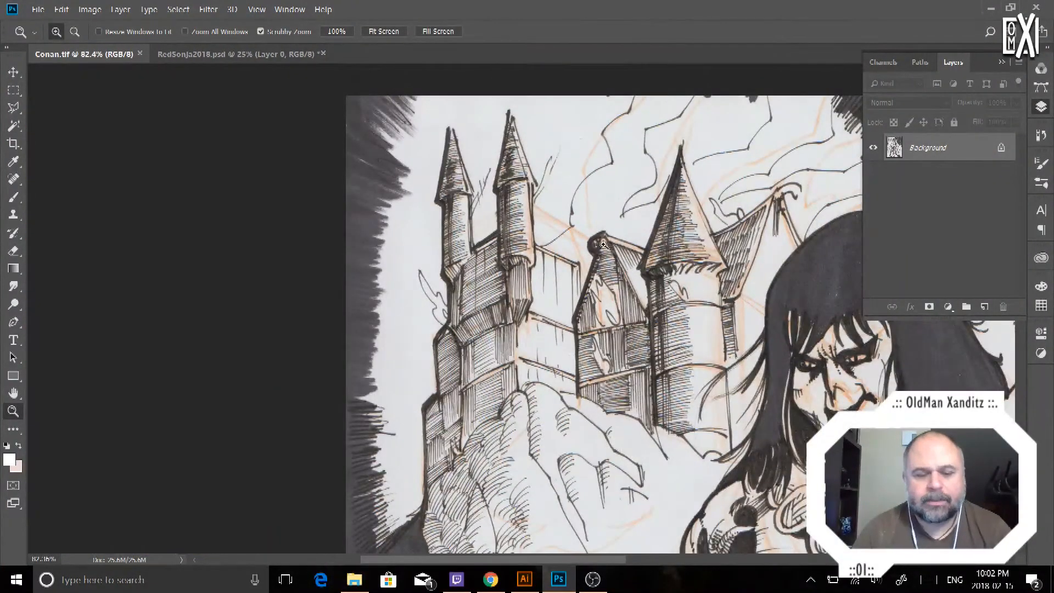
pyautogui.moveTo(571, 242); pyautogui.dragTo(363, 231)
pyautogui.moveTo(397, 268); pyautogui.dragTo(369, 263)
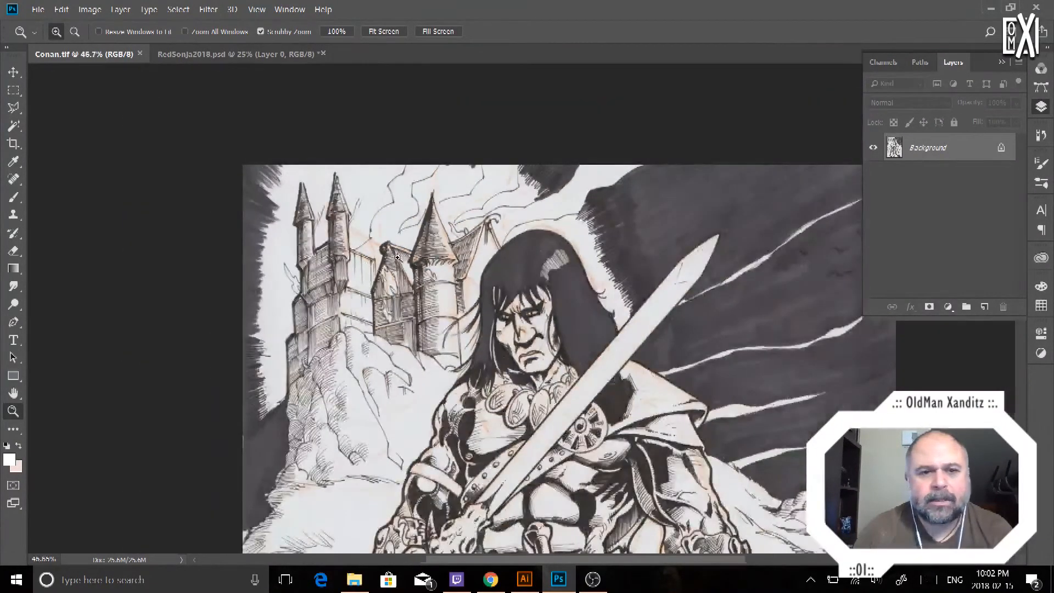
pyautogui.scroll(2, 396, 252)
pyautogui.scroll(-2, 396, 252)
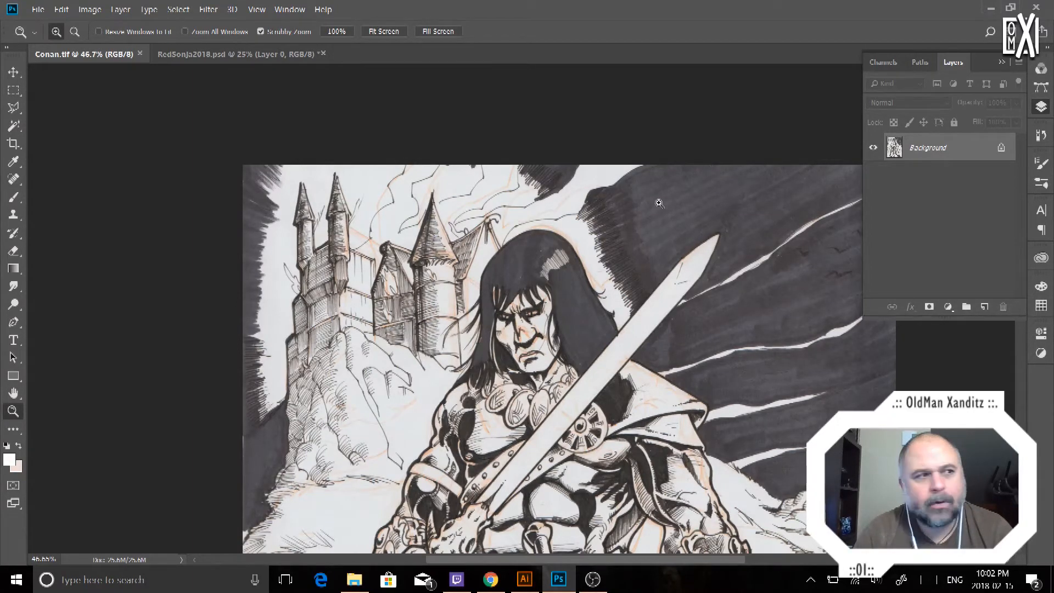
# Examine the dark sky, the sword and the warrior's upper body for leftover sketch lines and uneven blacks.
pyautogui.click(728, 217)
pyautogui.click(727, 216)
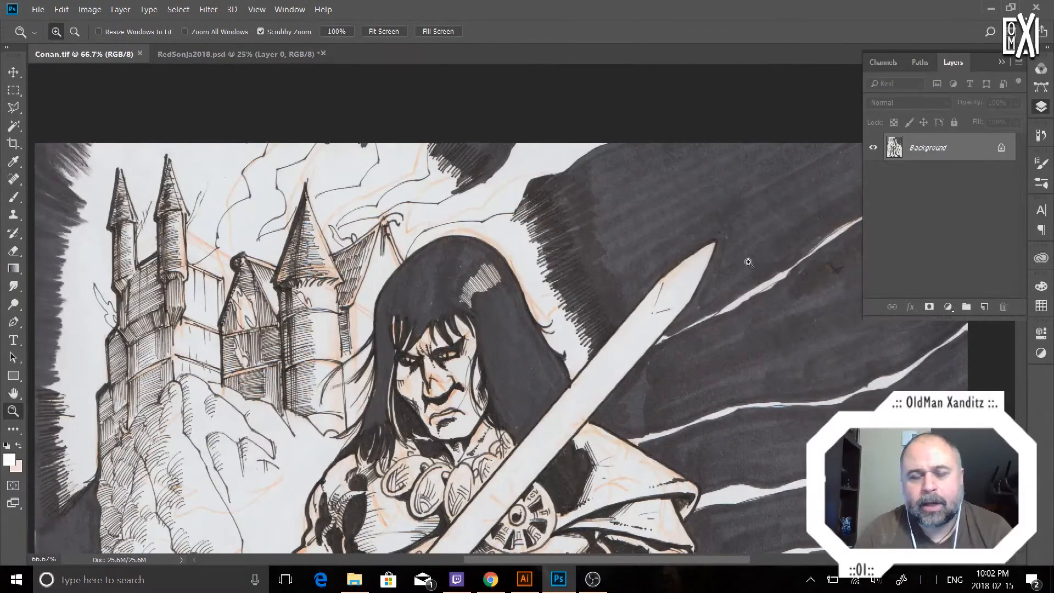
pyautogui.keyDown('alt'); pyautogui.click(569, 300); pyautogui.keyUp('alt')
pyautogui.keyDown('alt'); pyautogui.click(569, 300); pyautogui.keyUp('alt')
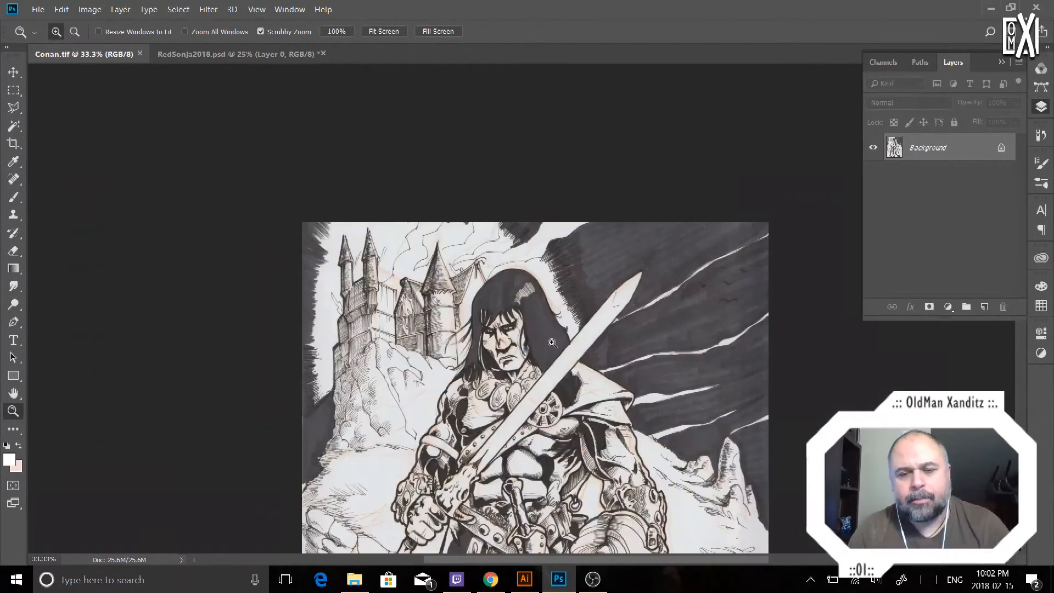
pyautogui.scroll(-4, 553, 341)
pyautogui.scroll(1, 526, 313)
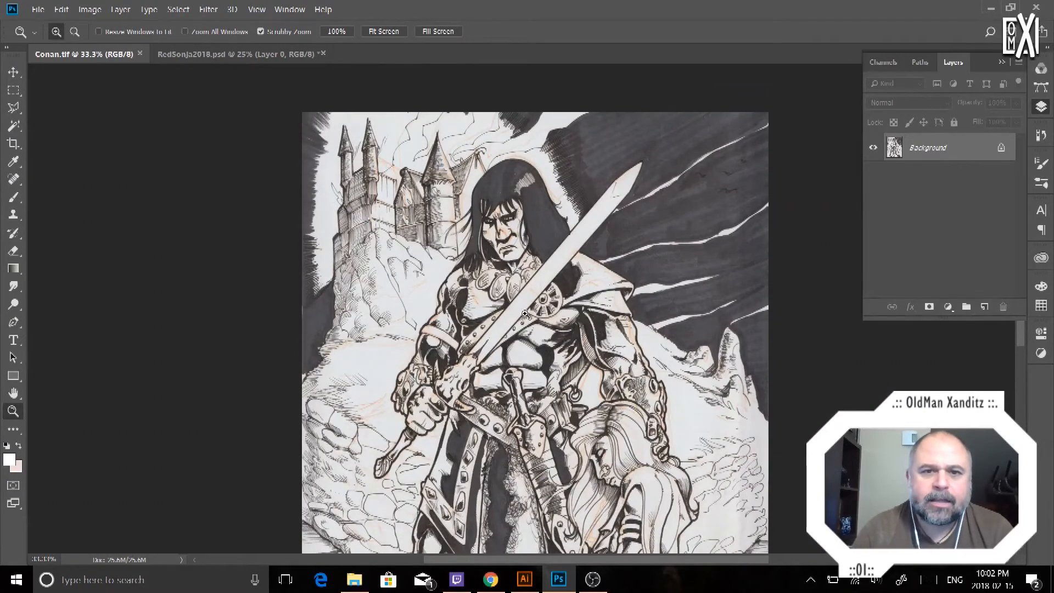
pyautogui.scroll(-2, 494, 247)
pyautogui.click(522, 217)
pyautogui.click(523, 217)
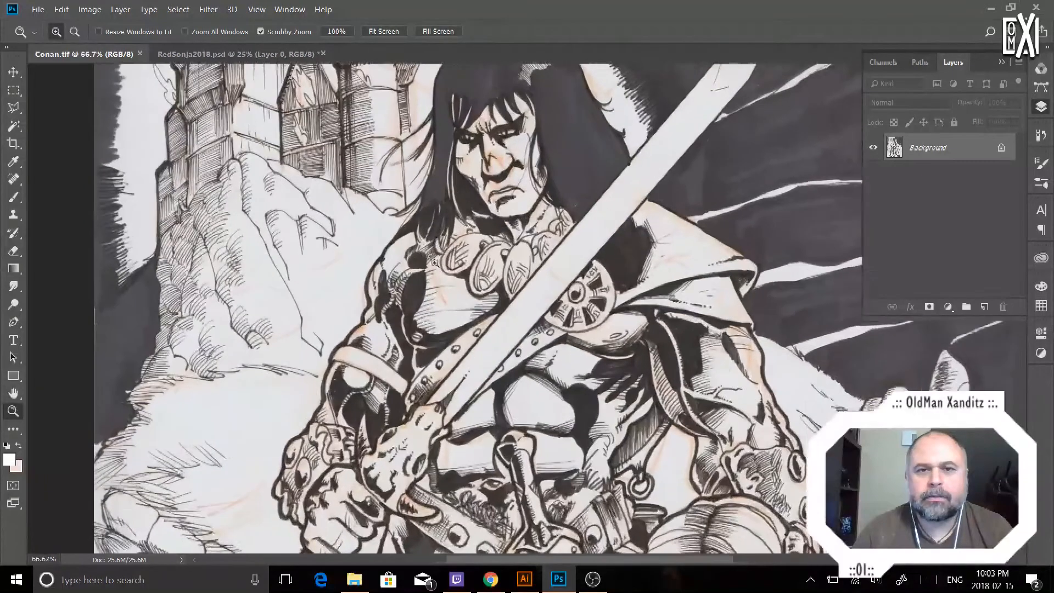
pyautogui.scroll(1, 523, 231)
pyautogui.click(888, 64)
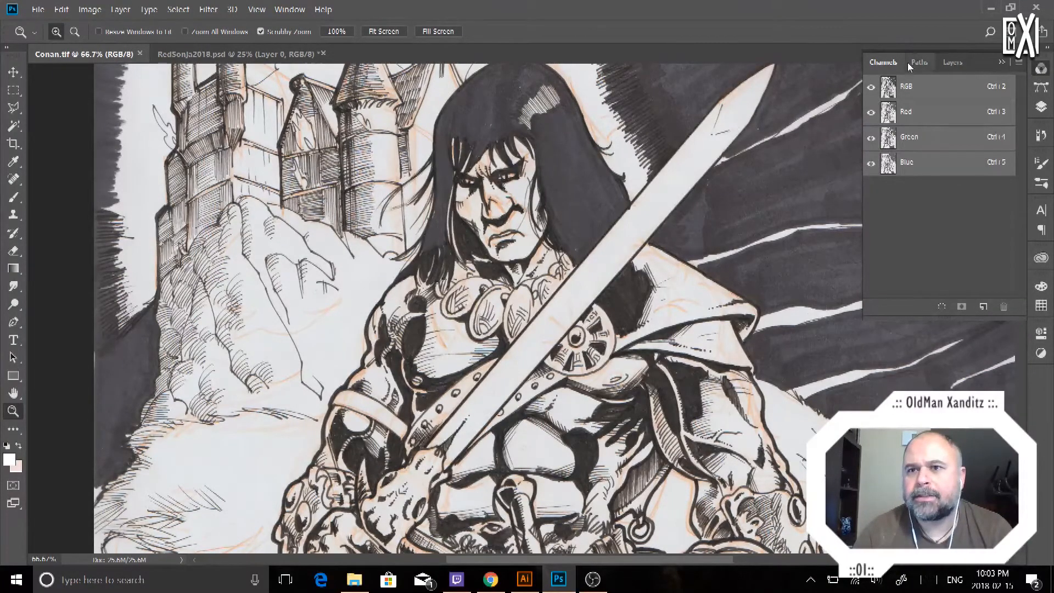
pyautogui.click(953, 65)
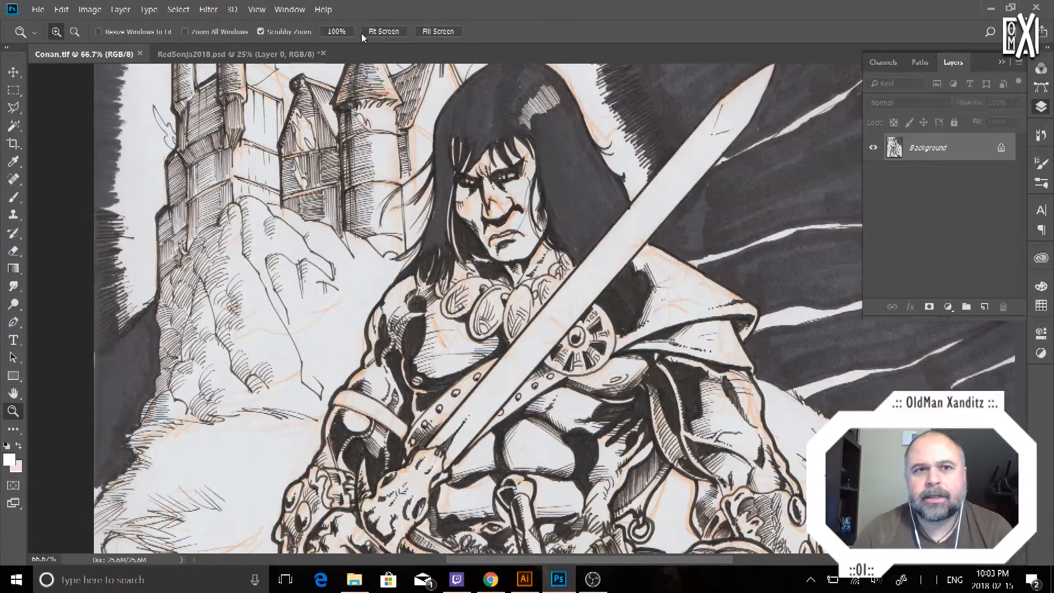
pyautogui.click(289, 10)
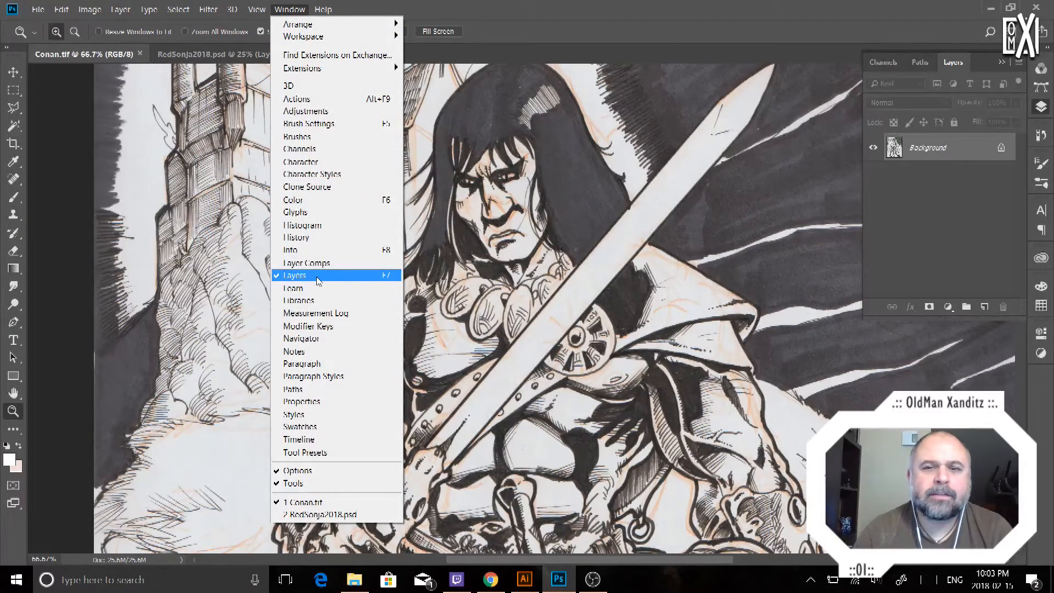
pyautogui.click(450, 3)
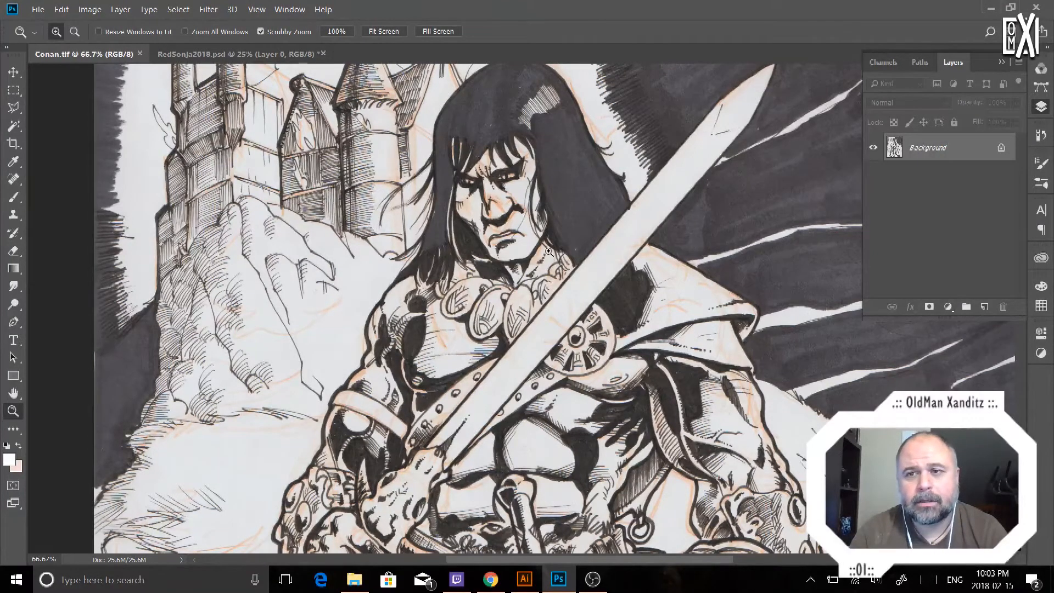
# Compare how the artwork looks with the red, green and blue channels hidden and shown again.
pyautogui.click(884, 62)
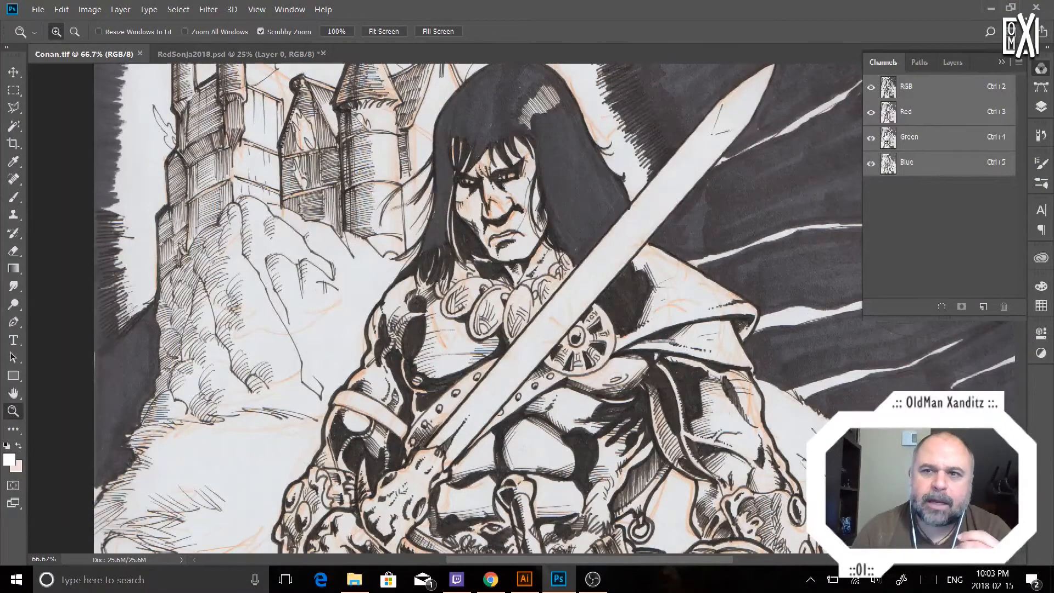
pyautogui.click(872, 113)
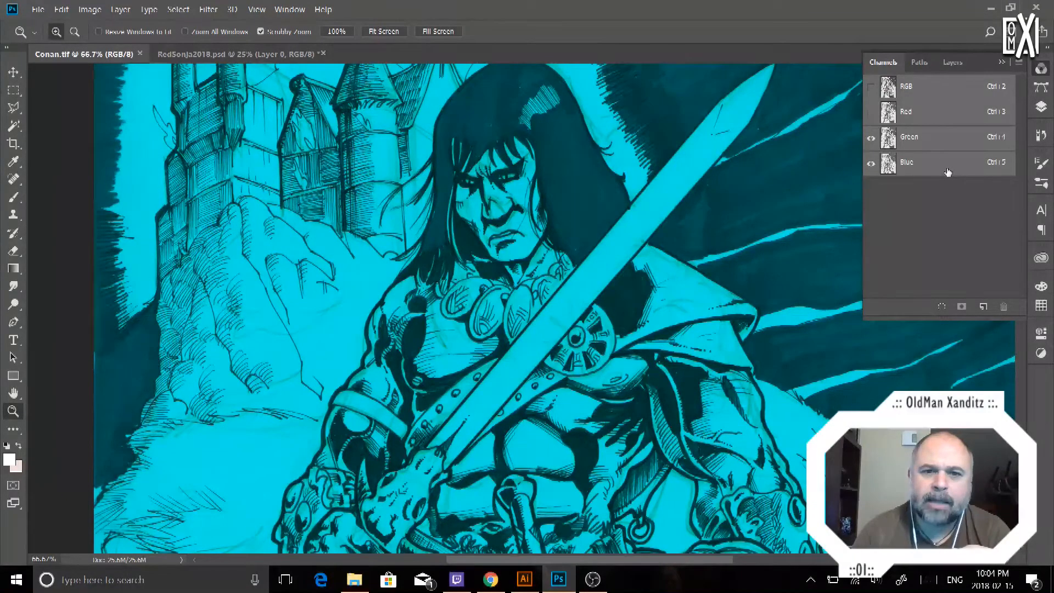
pyautogui.click(872, 113)
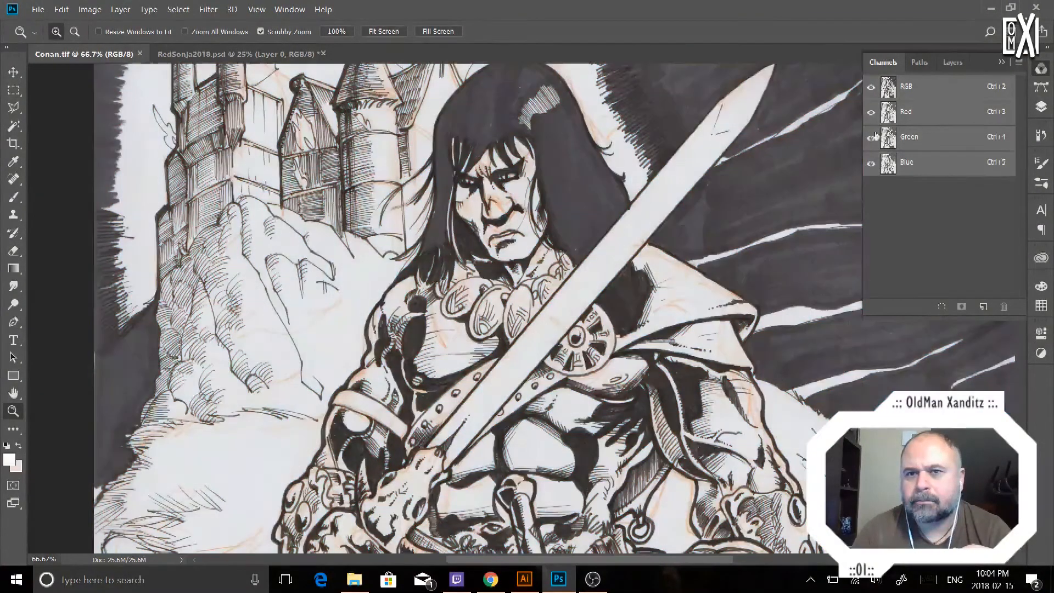
pyautogui.click(872, 138)
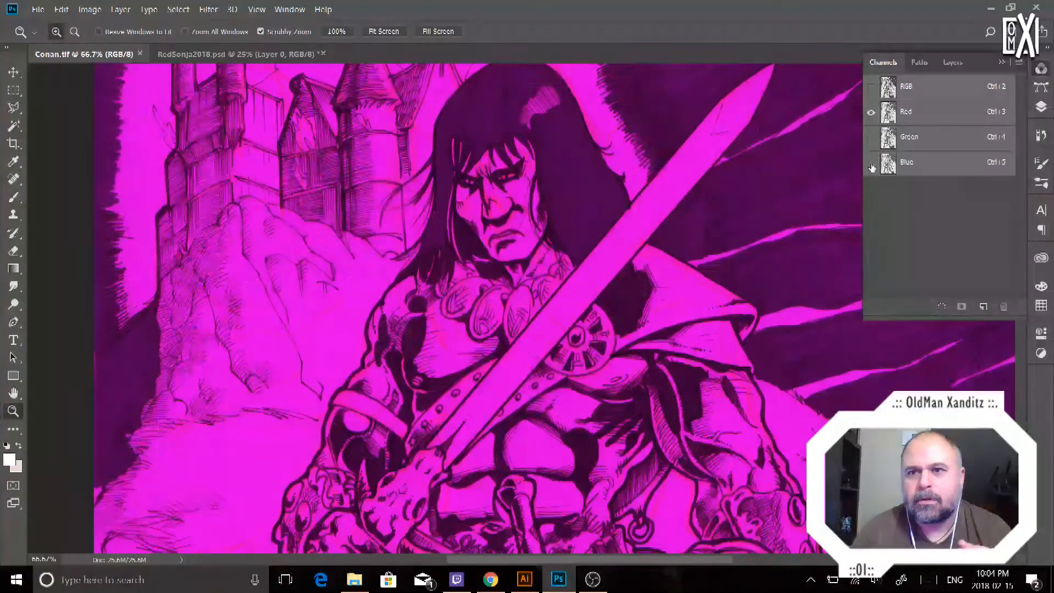
pyautogui.click(872, 164)
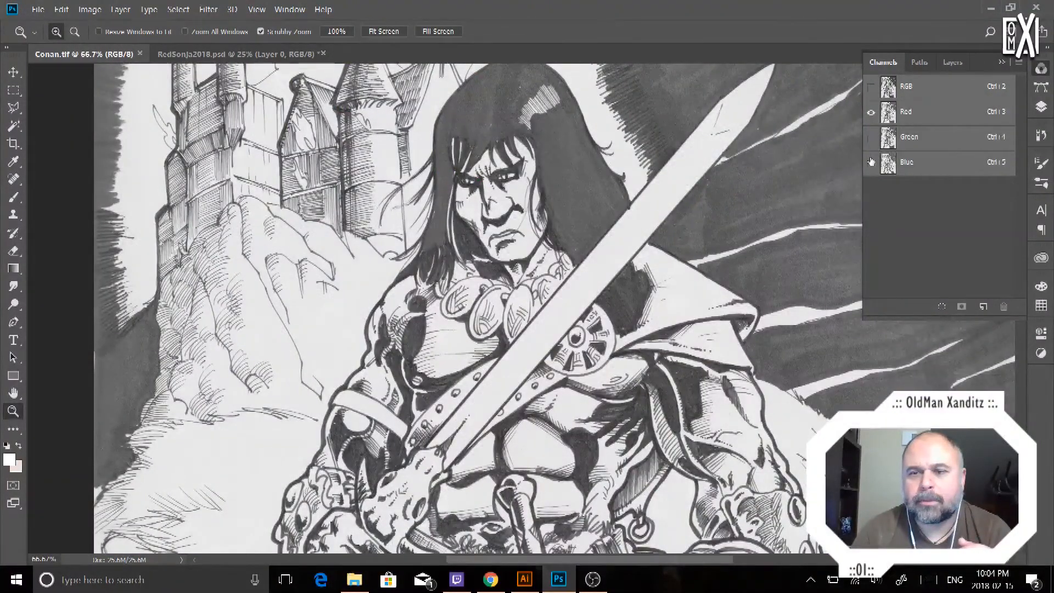
pyautogui.click(871, 163)
pyautogui.click(872, 138)
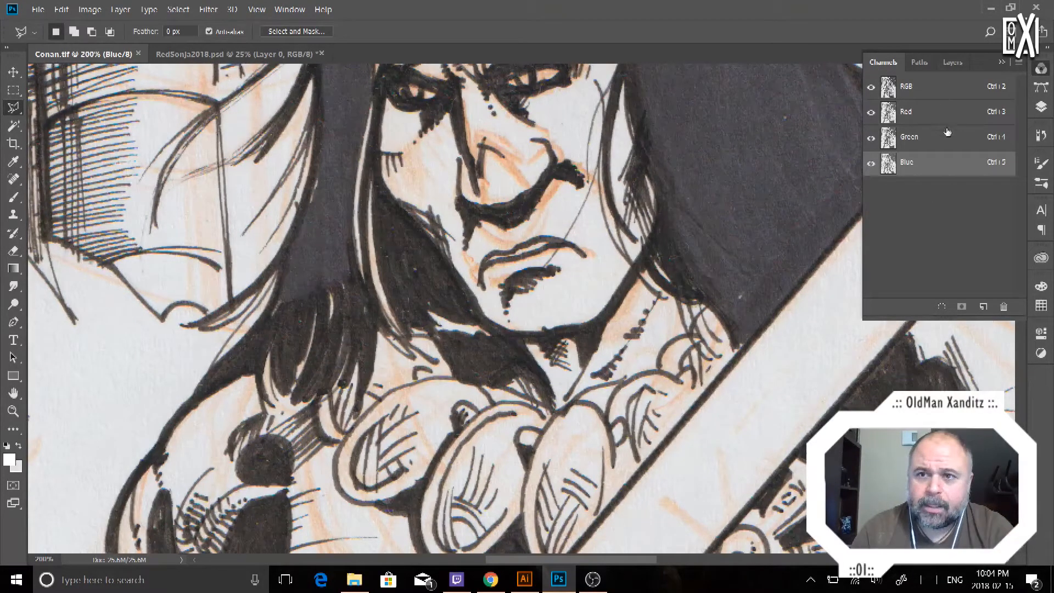
# Try deleting the green and blue channels together, and undo the deletion.
pyautogui.click(948, 144)
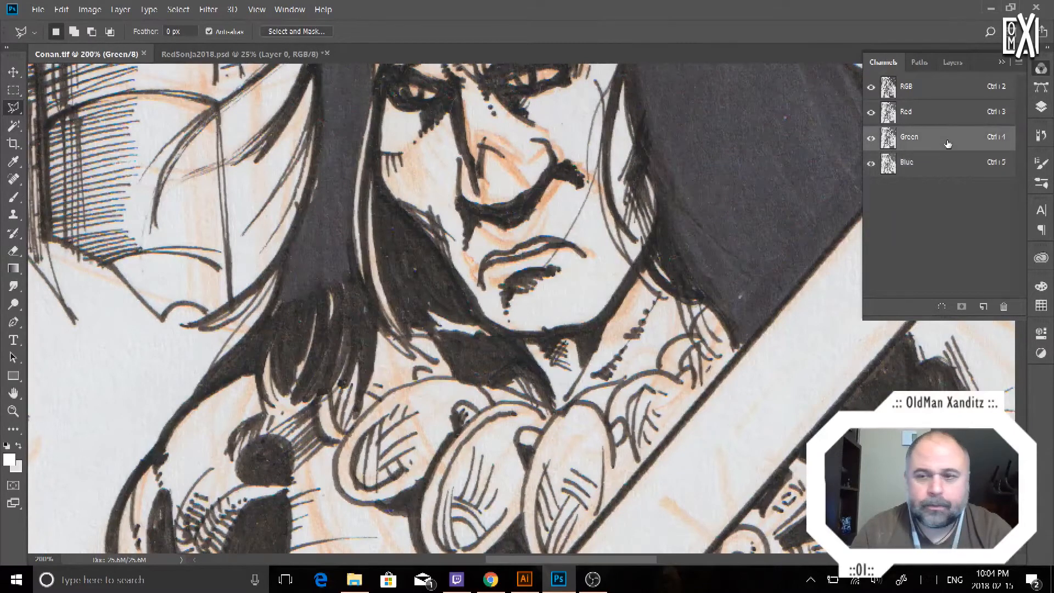
pyautogui.keyDown('shift'); pyautogui.click(947, 171); pyautogui.keyUp('shift')
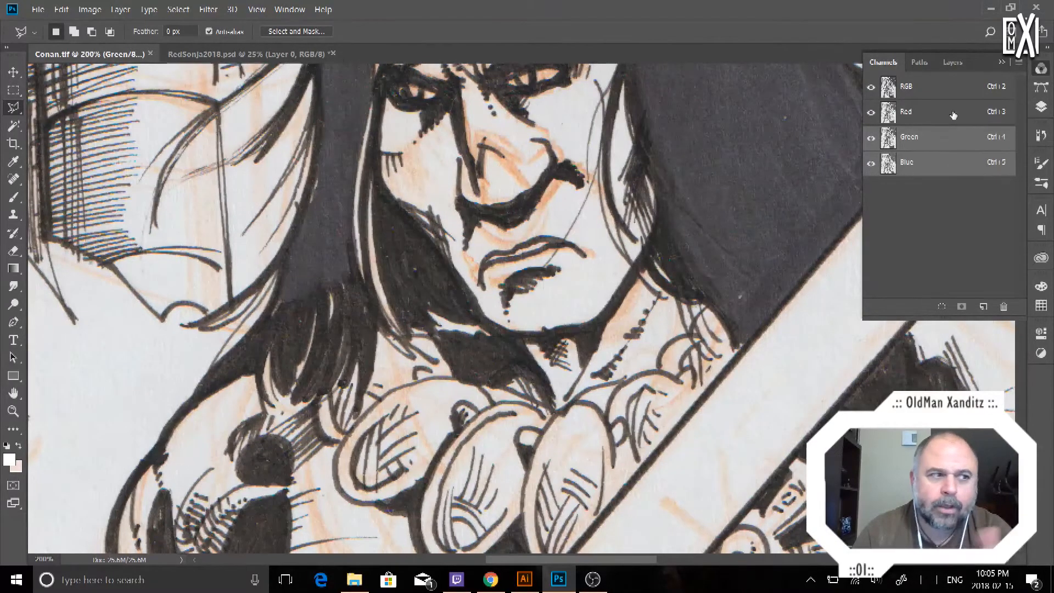
pyautogui.moveTo(941, 168); pyautogui.dragTo(1001, 306)
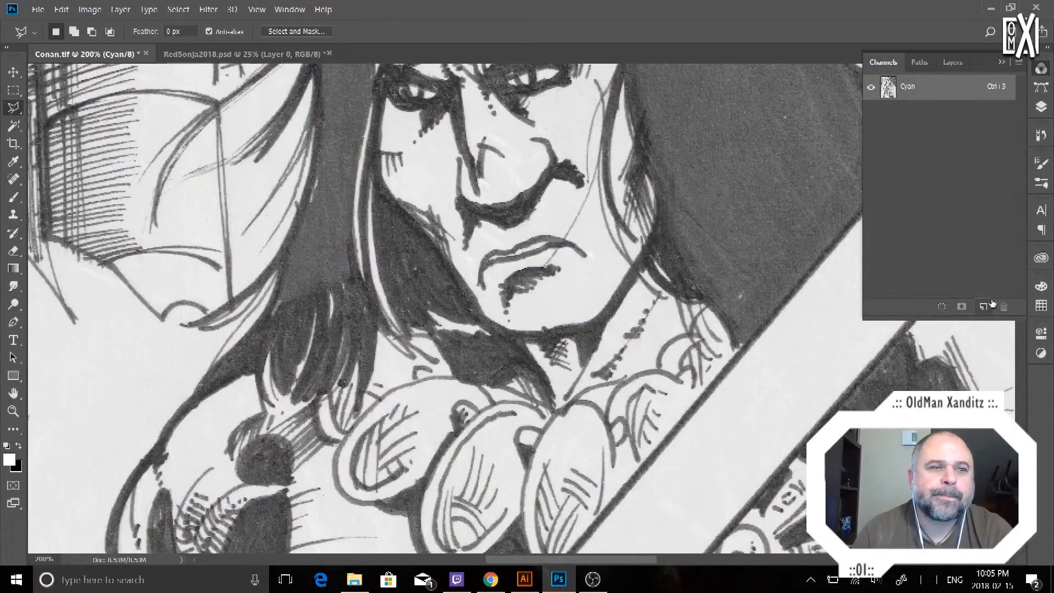
pyautogui.hotkey('ctrl', 'z')
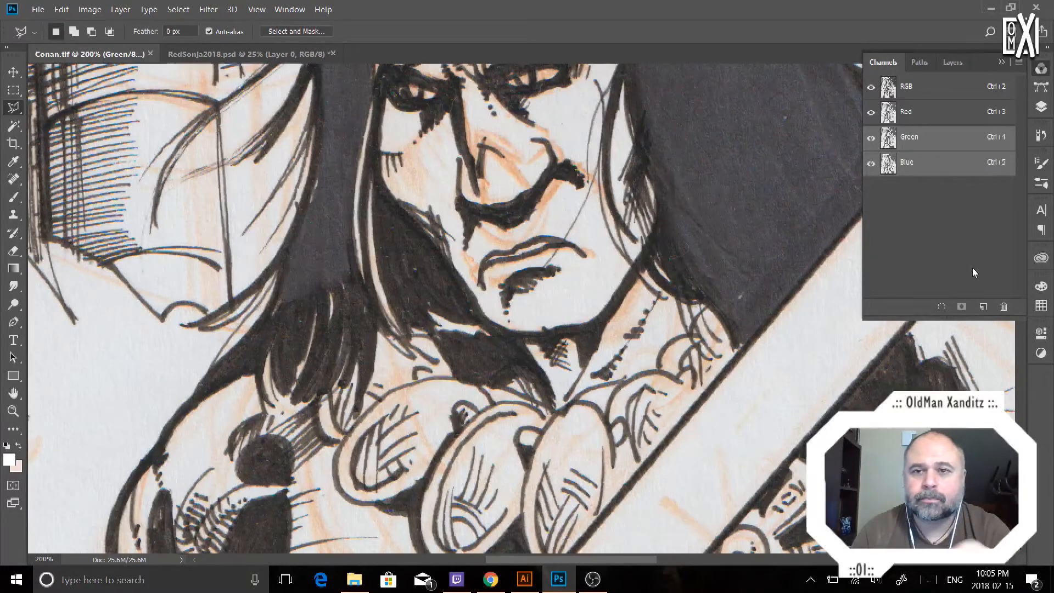
# Discard the green and blue channels and convert the remaining single-channel image to Grayscale mode.
pyautogui.click(935, 112)
pyautogui.click(938, 143)
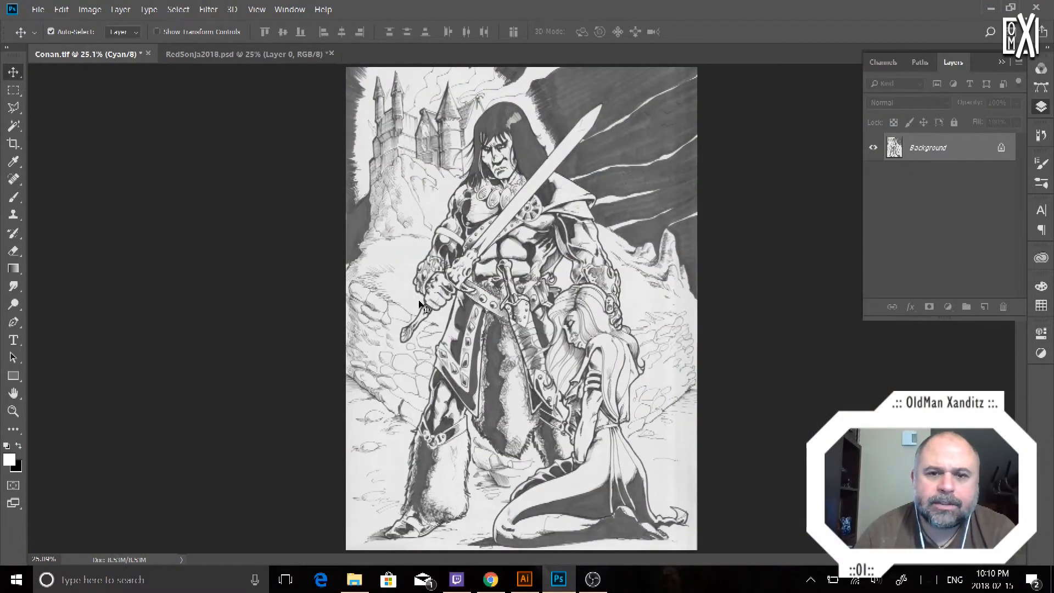
pyautogui.click(85, 10)
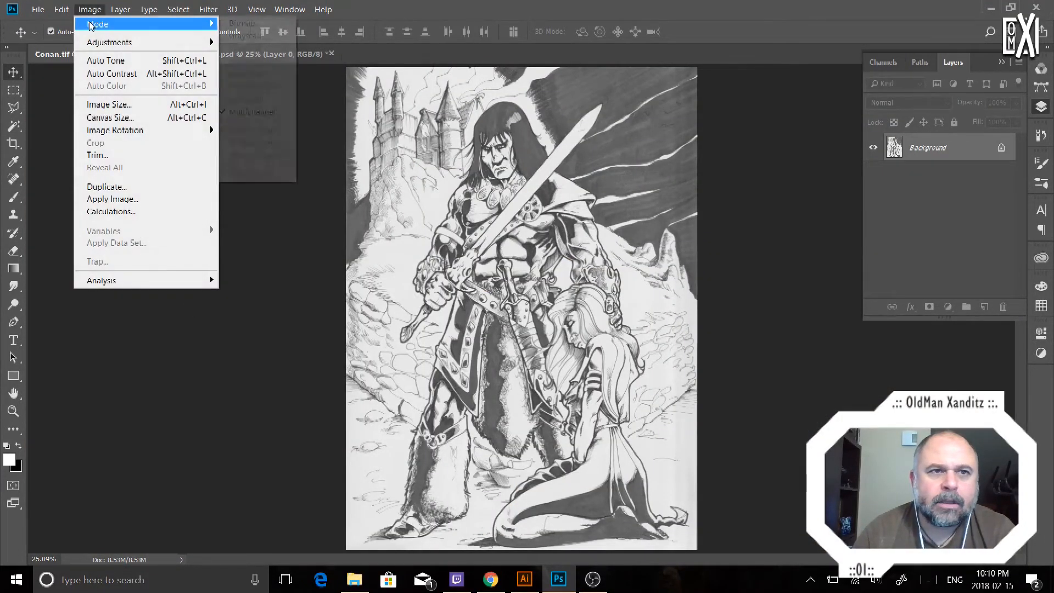
pyautogui.moveTo(97, 24)
pyautogui.click(241, 36)
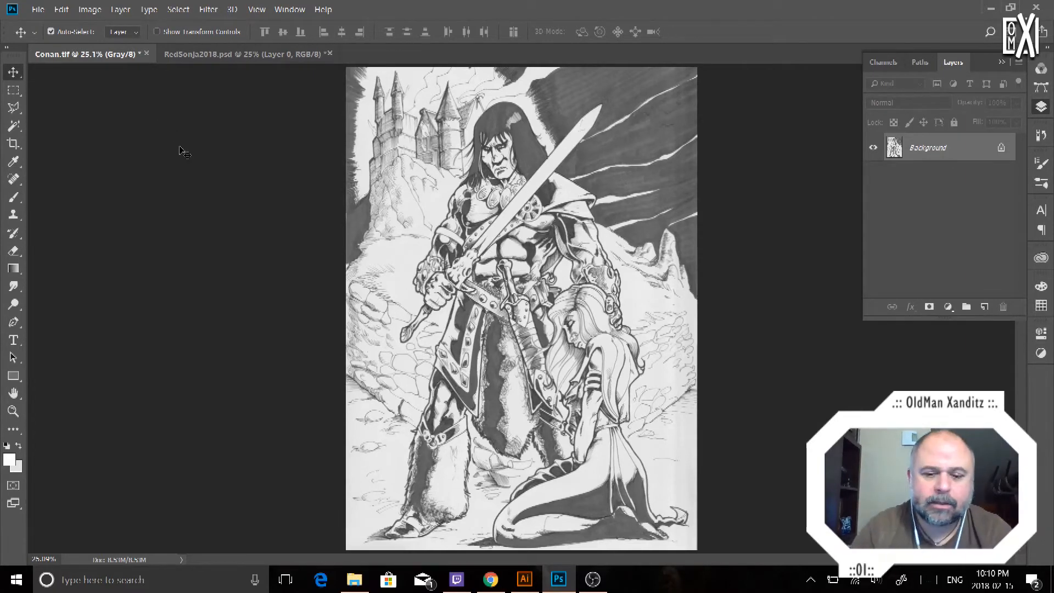
# Open a Levels adjustment on the grayscale drawing and set the input black to 38 and the input white to 236.
pyautogui.click(12, 412)
pyautogui.click(549, 195)
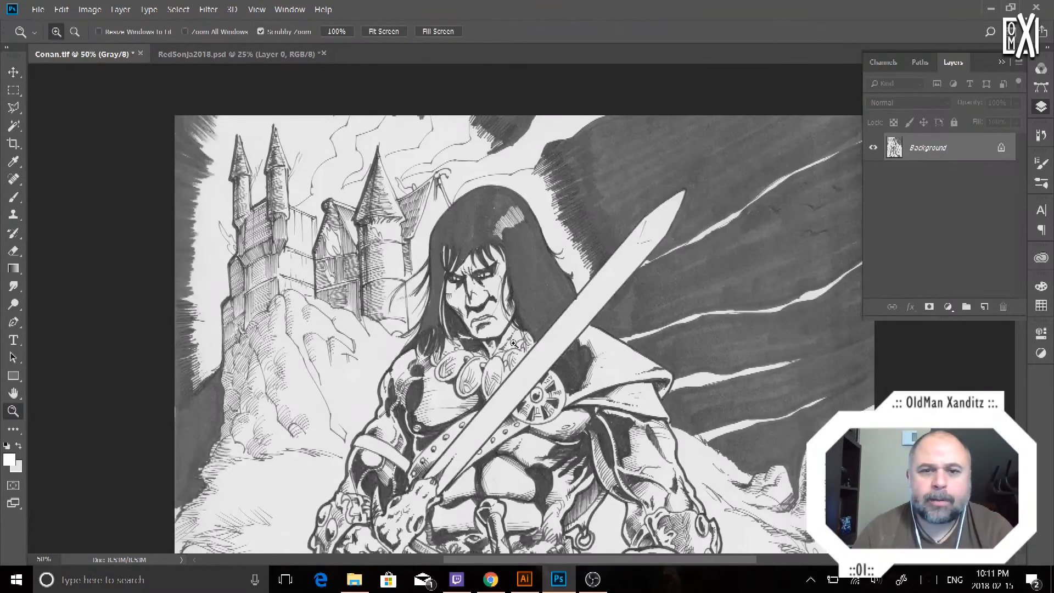
pyautogui.click(606, 202)
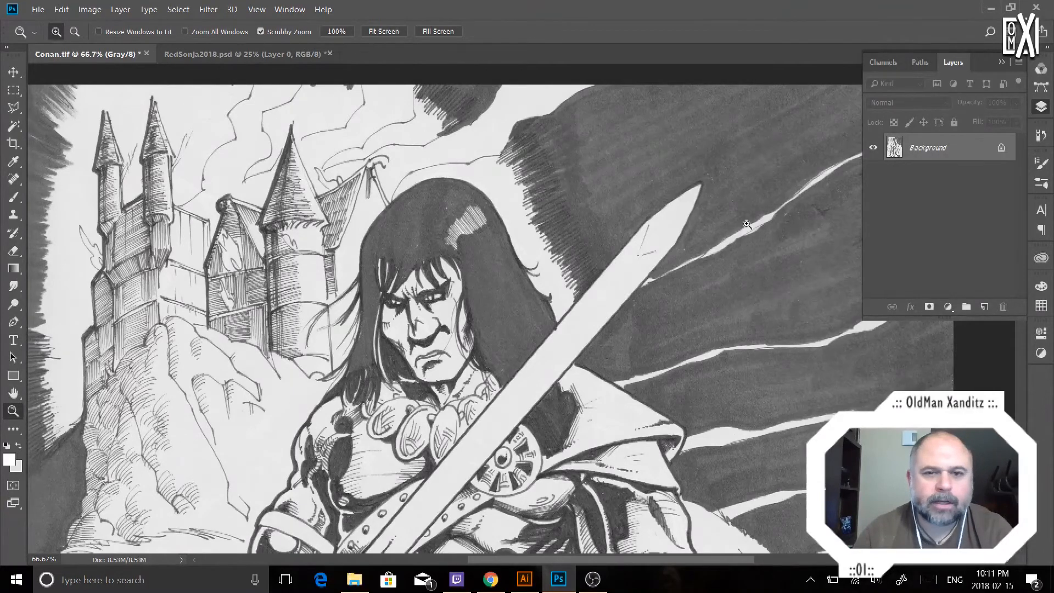
pyautogui.hotkey('ctrl', 'l')
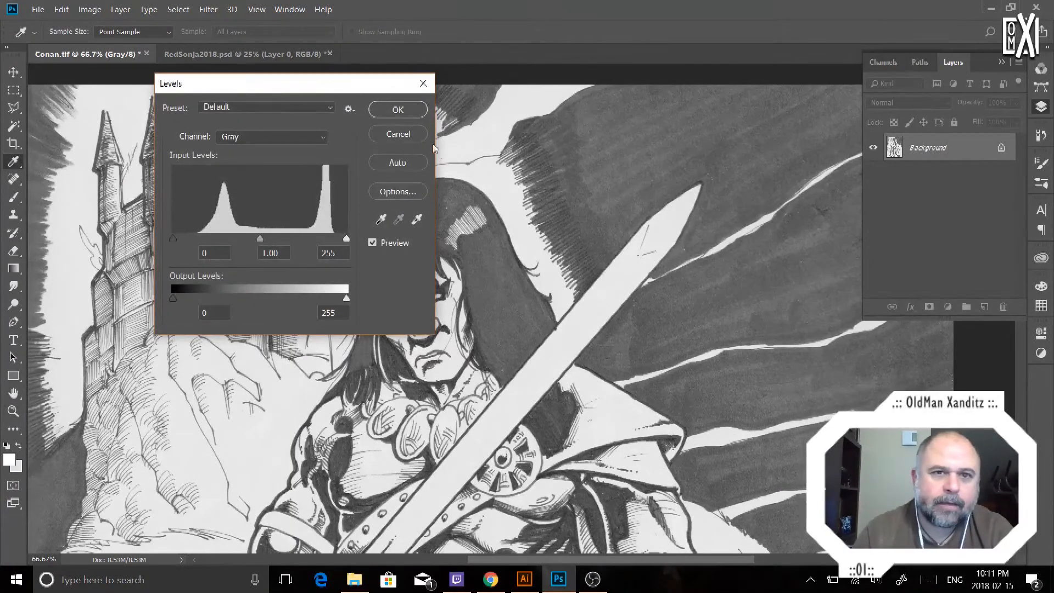
pyautogui.press('Escape')
pyautogui.click(93, 10)
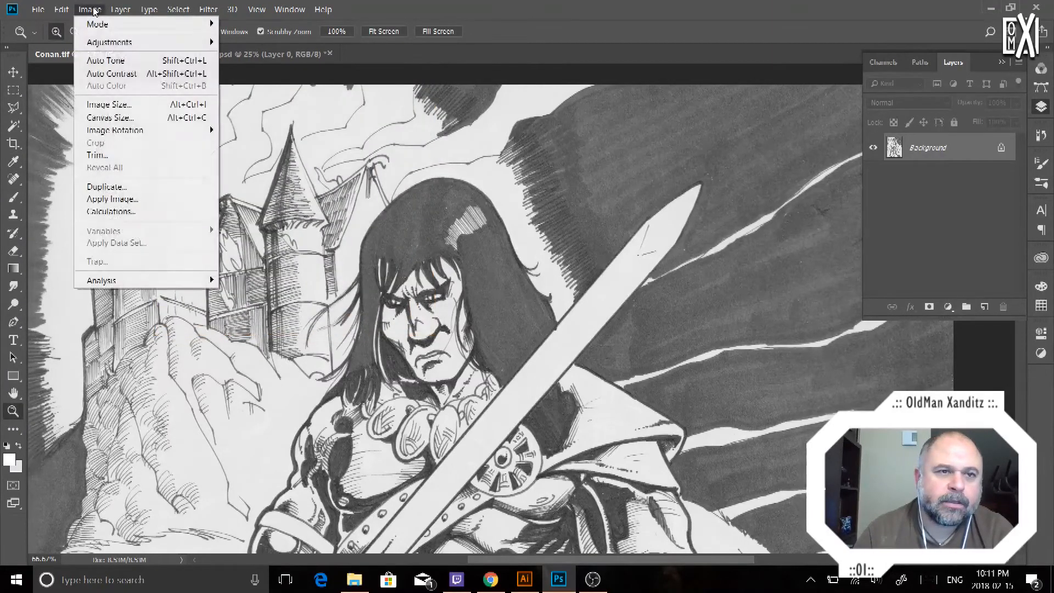
pyautogui.moveTo(116, 11)
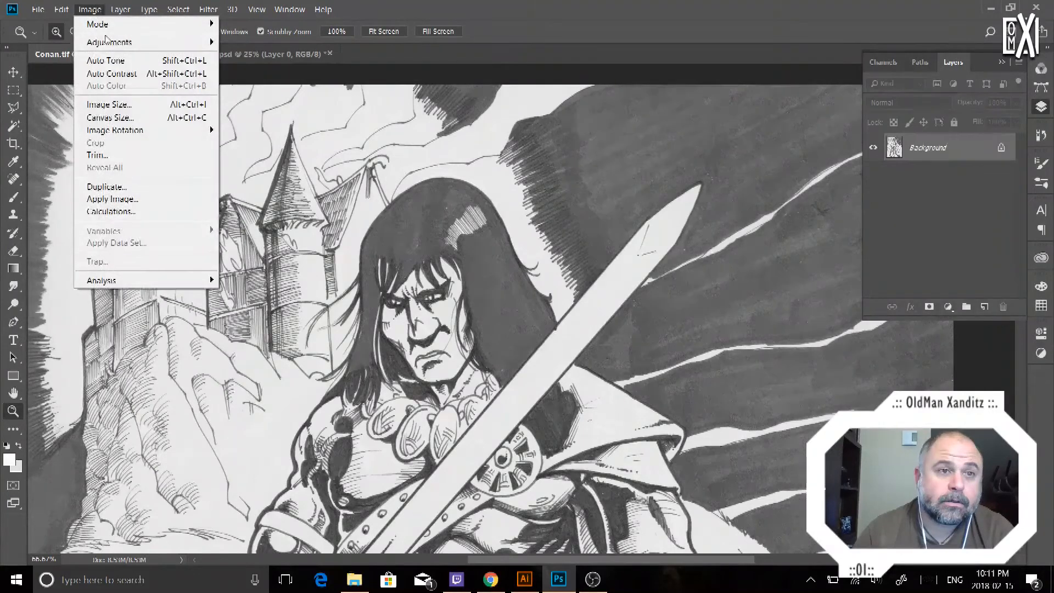
pyautogui.moveTo(110, 44)
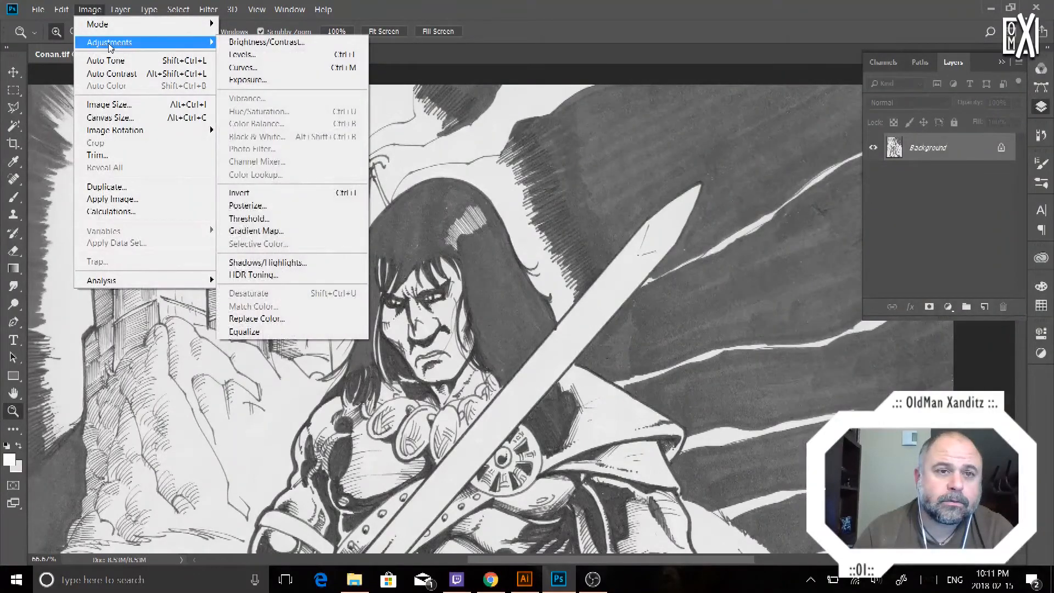
pyautogui.click(254, 57)
pyautogui.moveTo(347, 88); pyautogui.dragTo(285, 76)
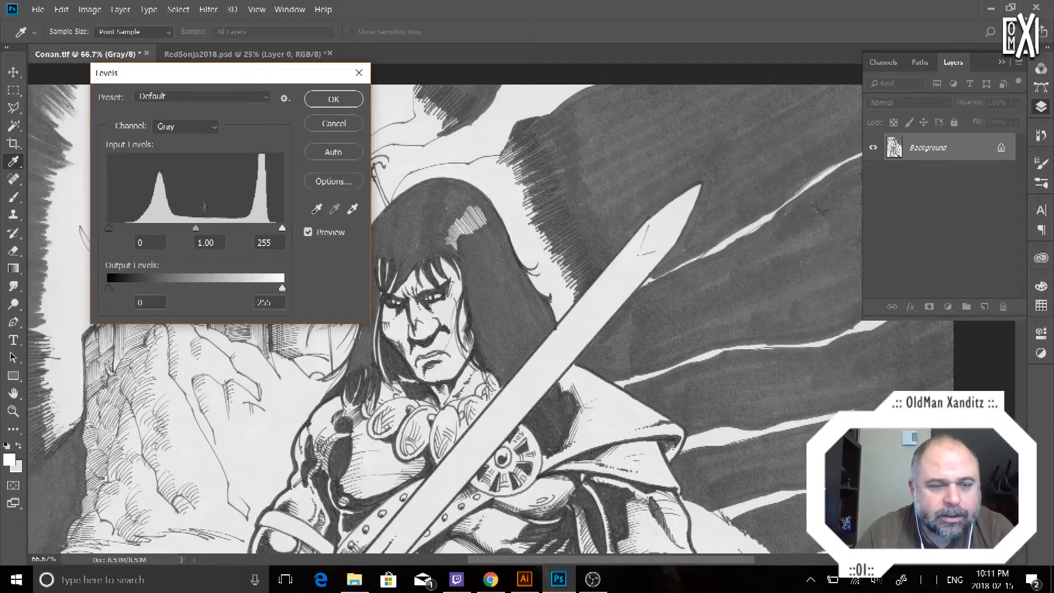
pyautogui.moveTo(282, 229); pyautogui.dragTo(270, 230)
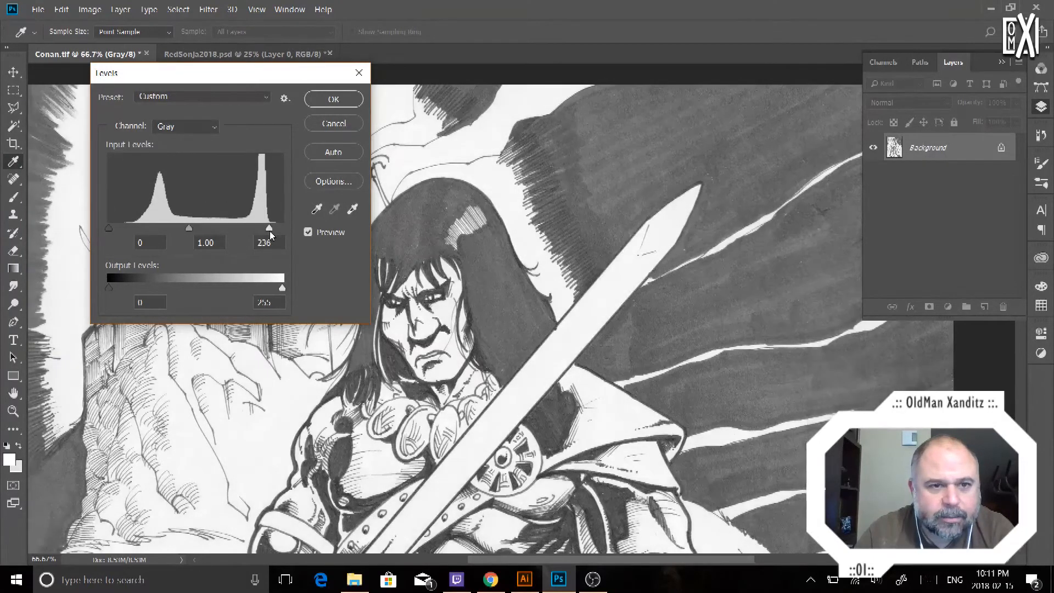
pyautogui.moveTo(109, 228); pyautogui.dragTo(135, 226)
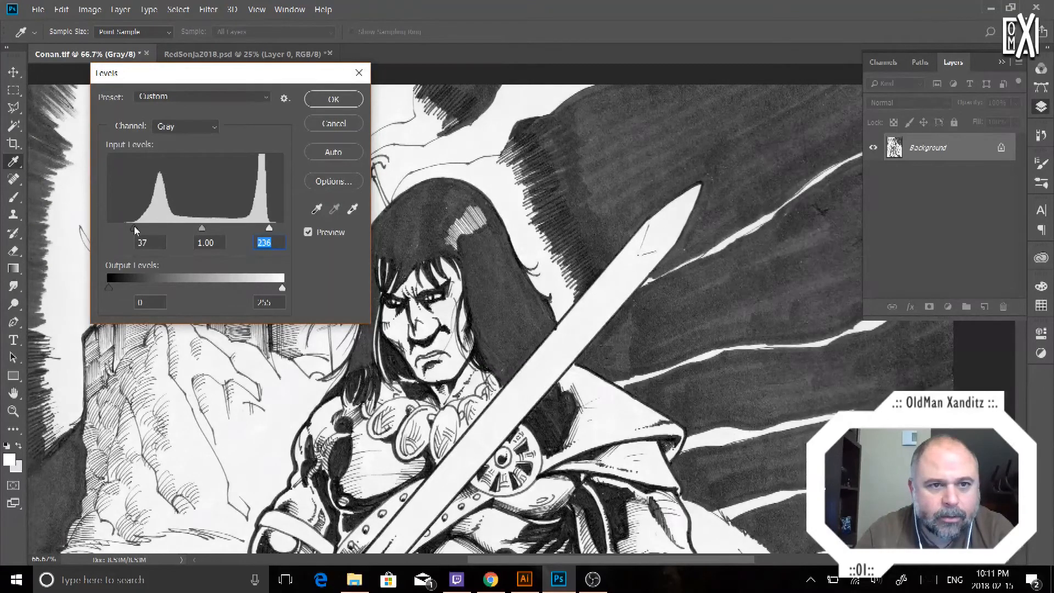
pyautogui.click(134, 226)
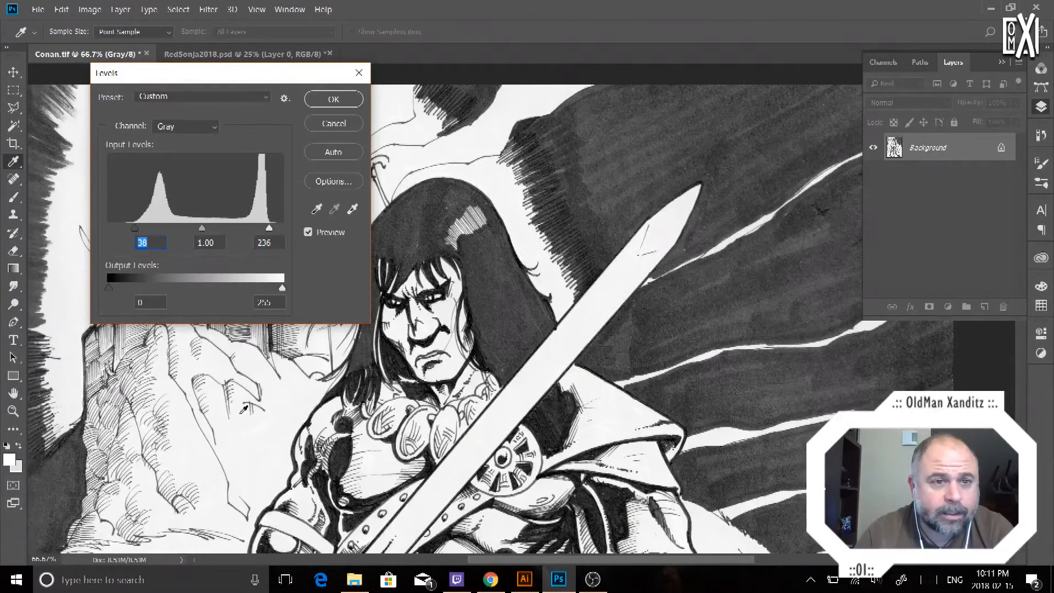
# Sample the dark sky as black point and the pale rock area as white point, giving input levels 90 and 226, and apply Levels.
pyautogui.click(316, 210)
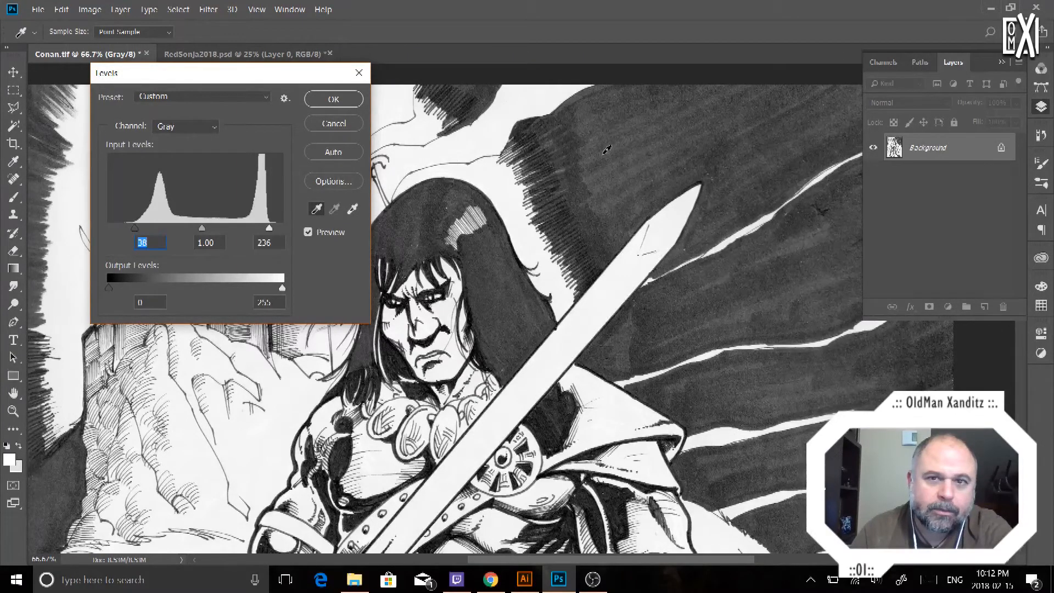
pyautogui.write('90')
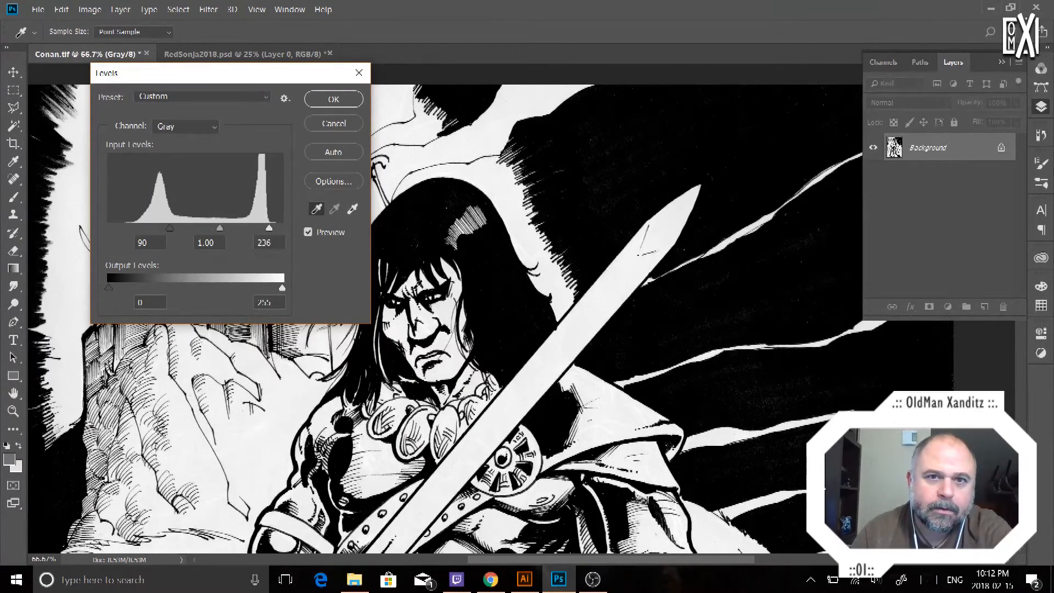
pyautogui.click(353, 209)
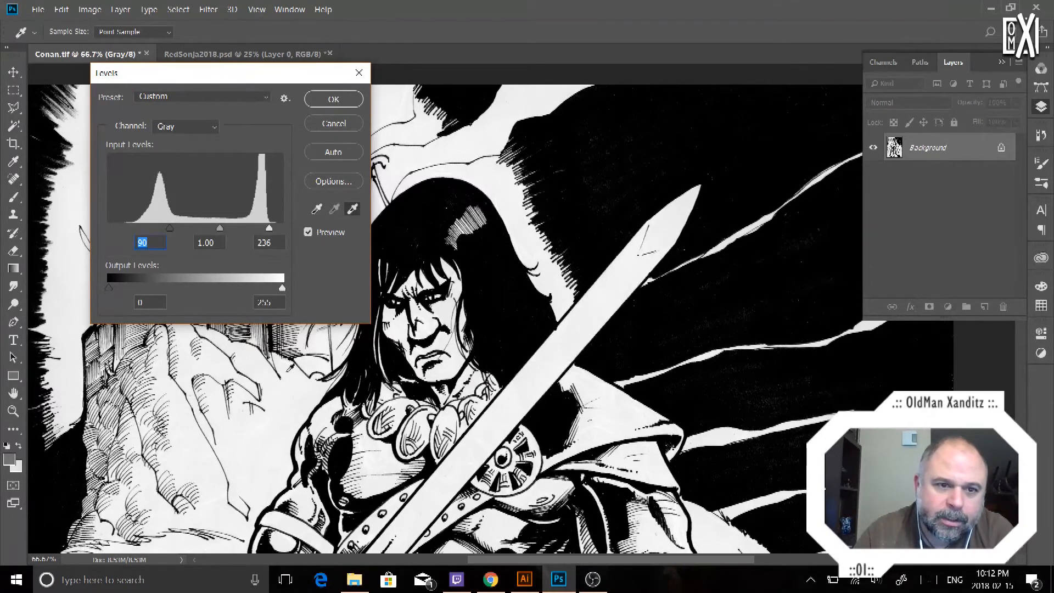
pyautogui.click(288, 368)
pyautogui.click(291, 364)
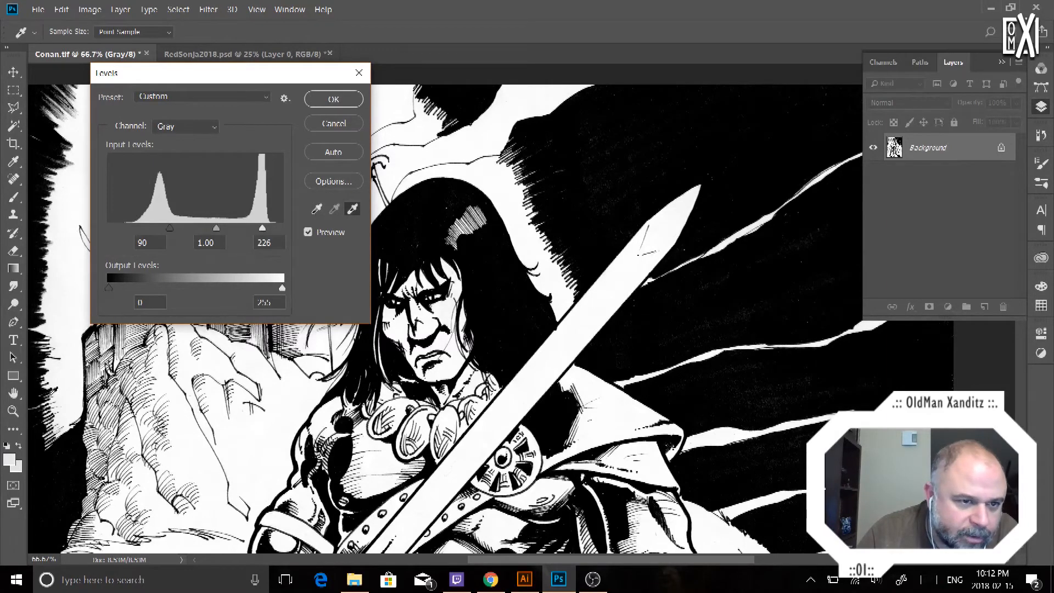
pyautogui.click(340, 99)
# Flip the whole canvas horizontally.
pyautogui.press('z')
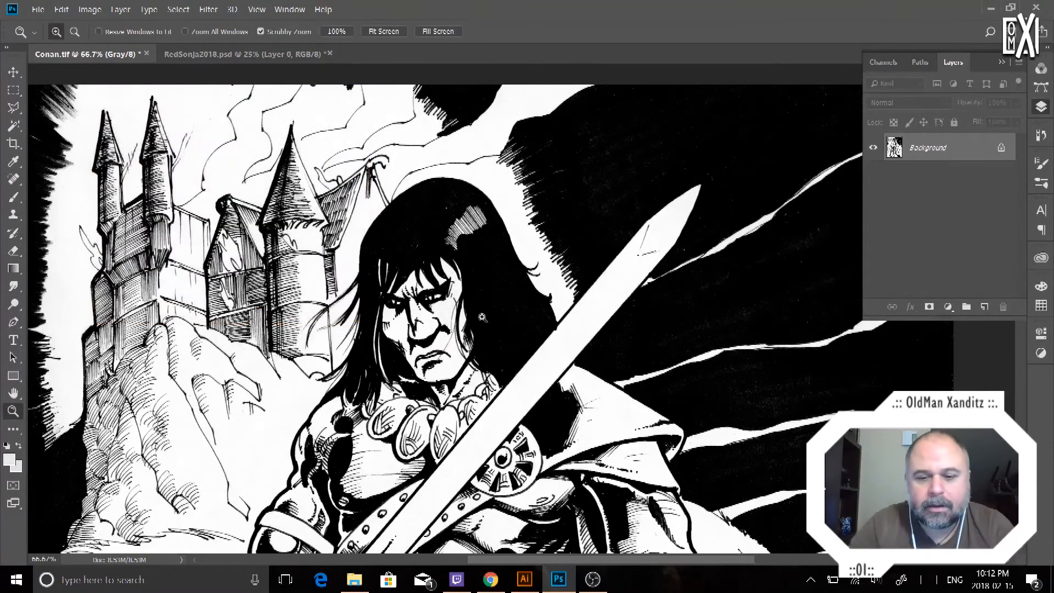
pyautogui.hotkey('ctrl', '0')
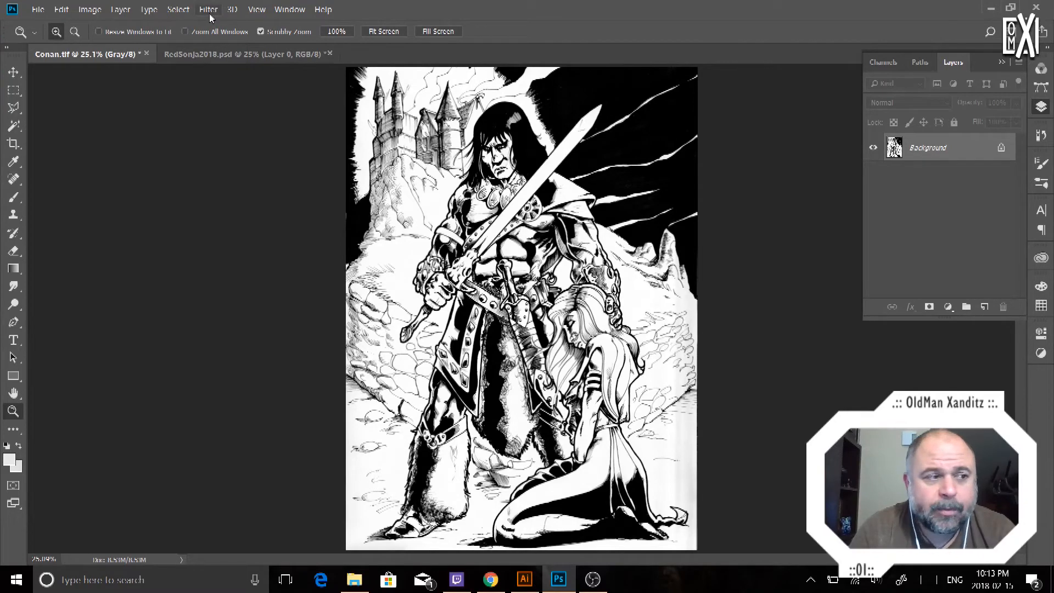
pyautogui.click(90, 9)
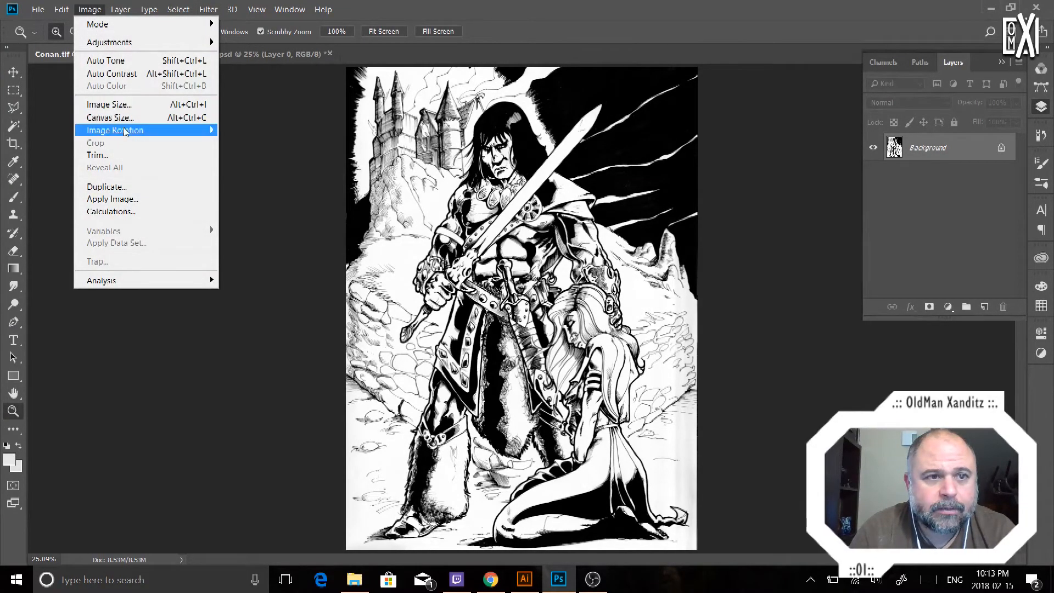
pyautogui.moveTo(126, 132)
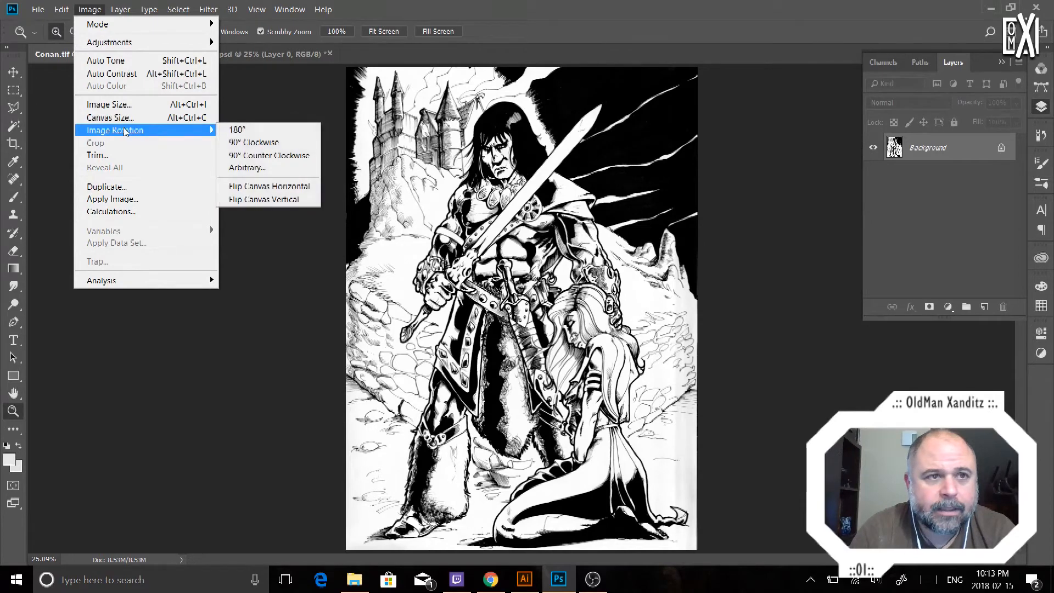
pyautogui.click(279, 188)
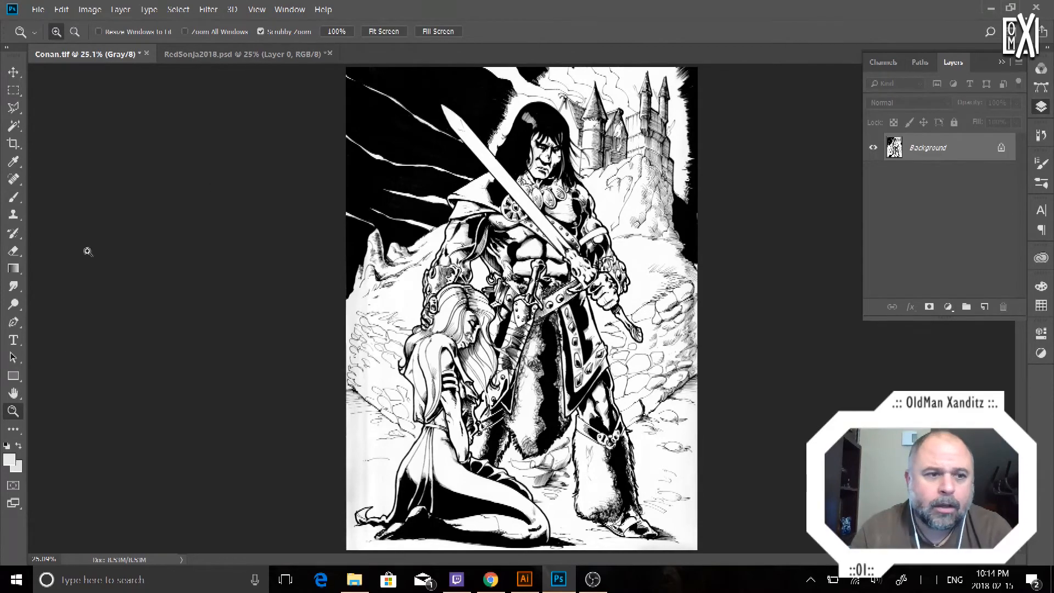
# Examine the mirrored drawing up close, from the warrior's face and sword down to the kneeling woman and the feet.
pyautogui.click(574, 160)
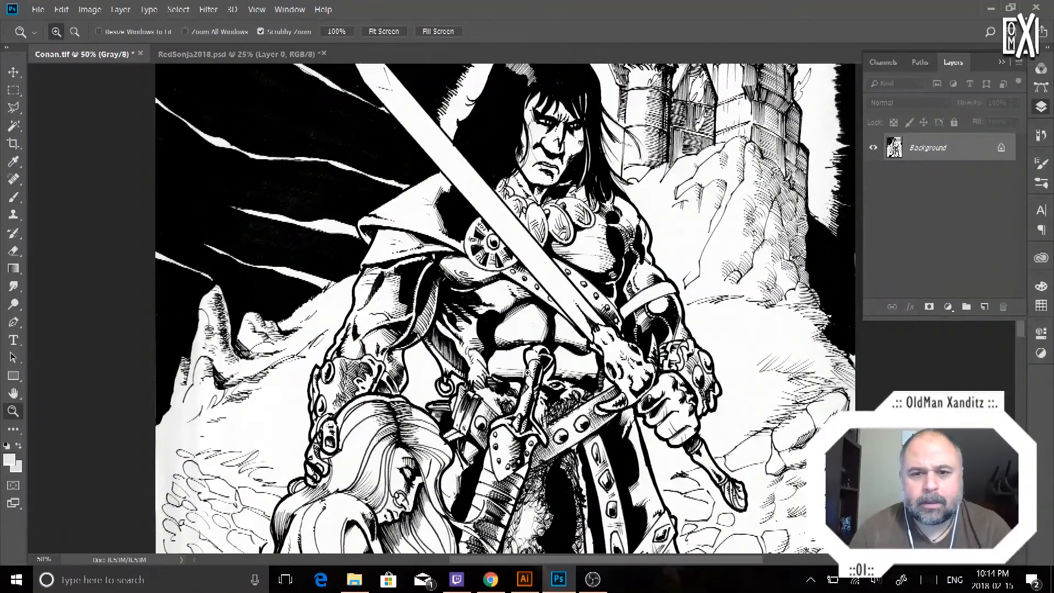
pyautogui.scroll(-5, 529, 371)
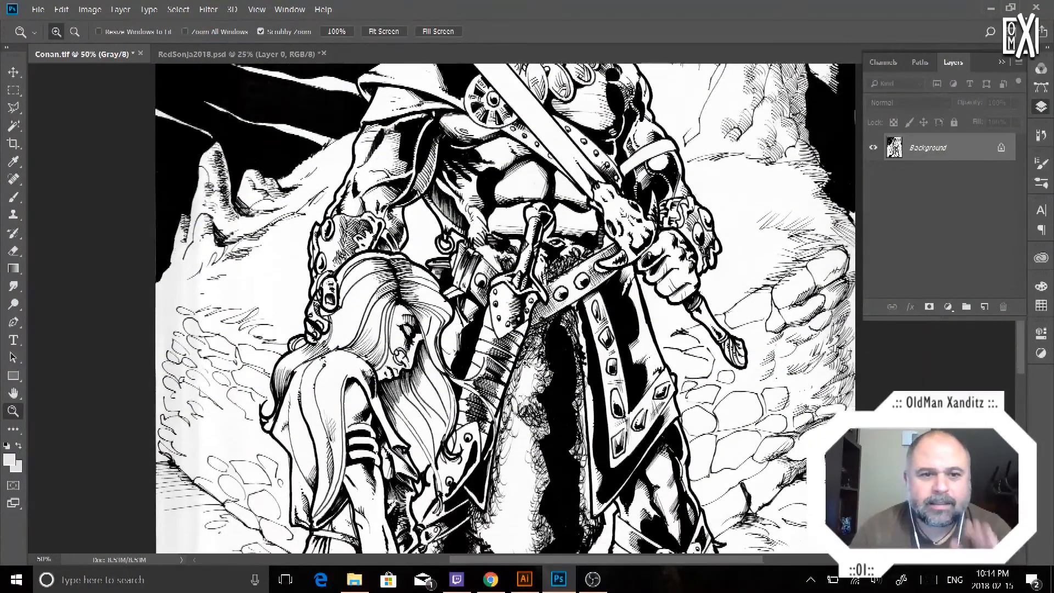
pyautogui.scroll(-8, 506, 308)
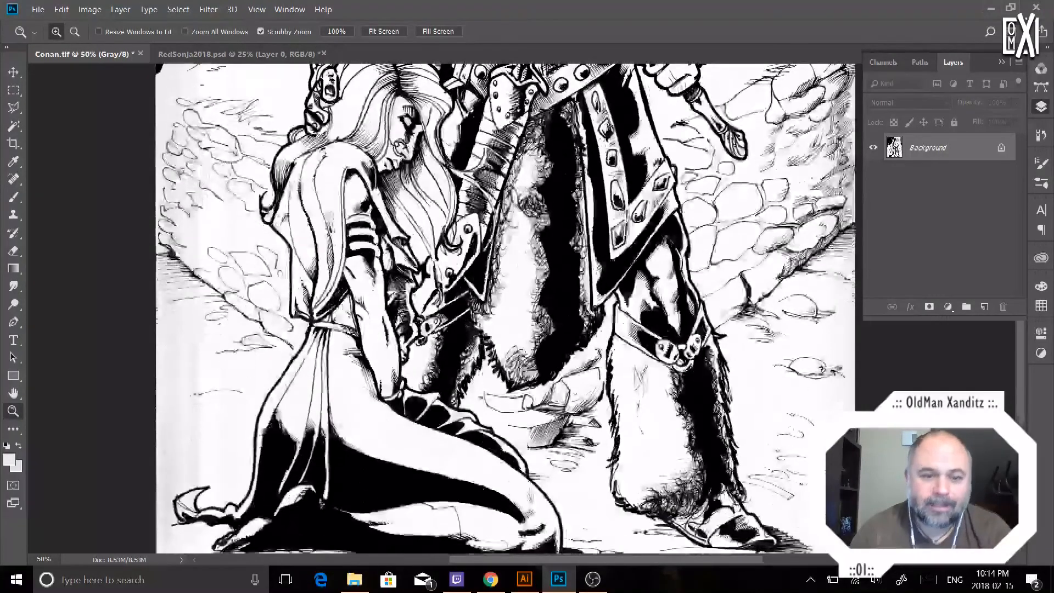
pyautogui.scroll(-2, 518, 358)
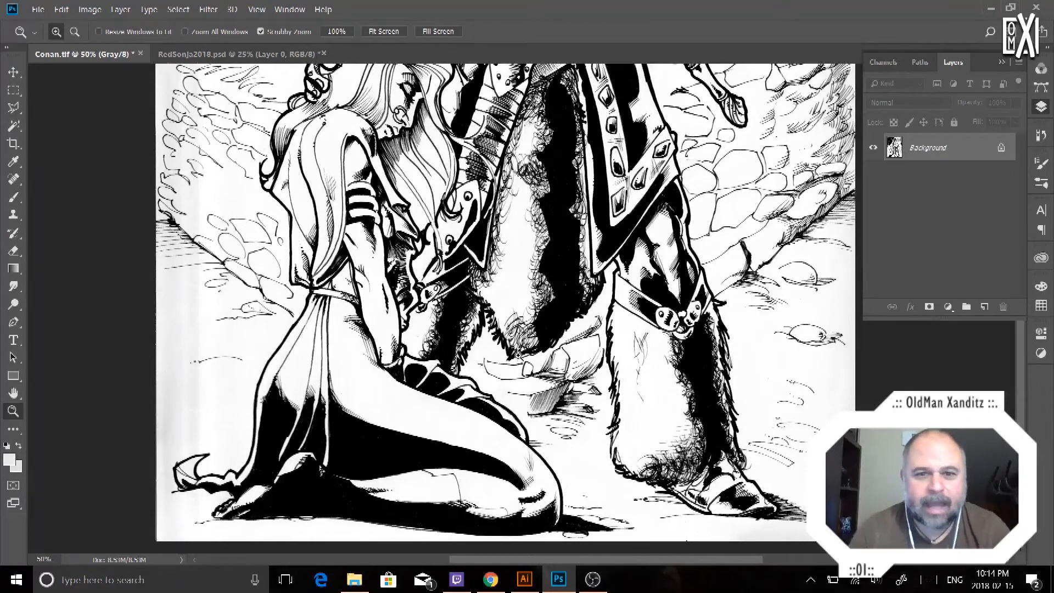
pyautogui.scroll(11, 506, 307)
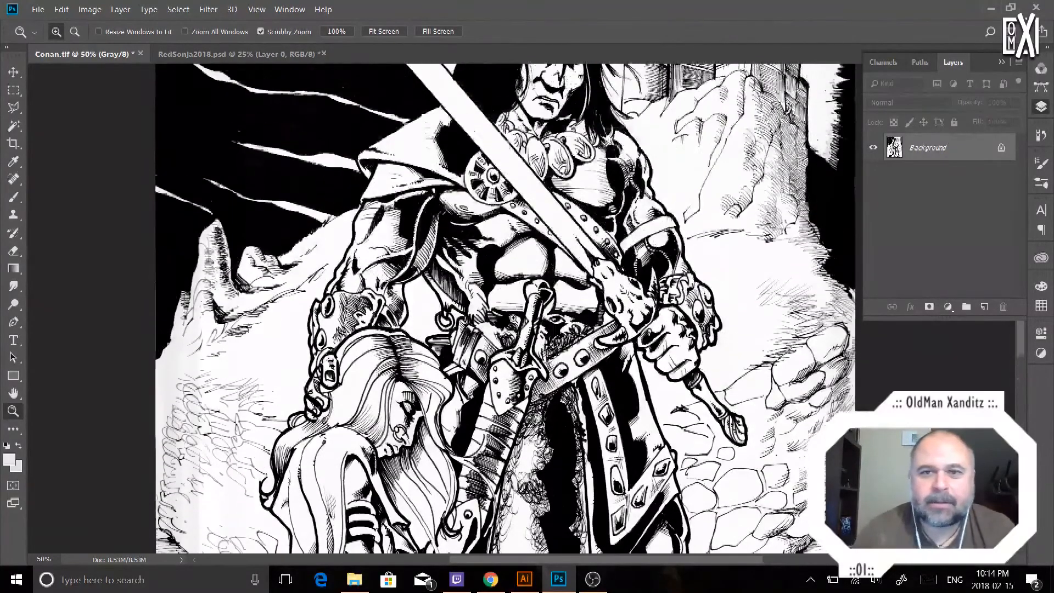
pyautogui.scroll(4, 513, 317)
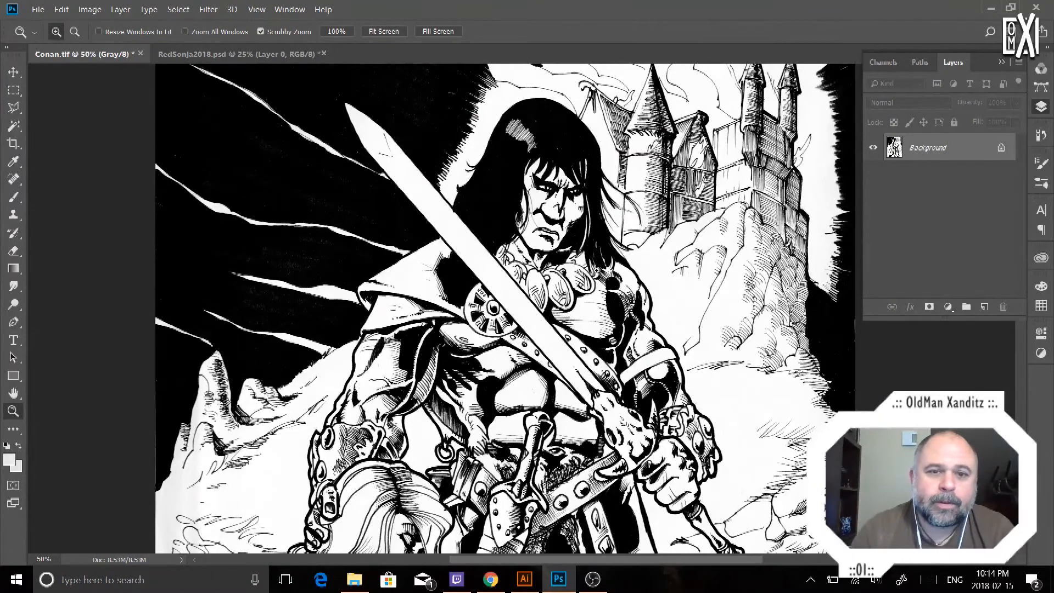
pyautogui.hotkey('ctrl', '0')
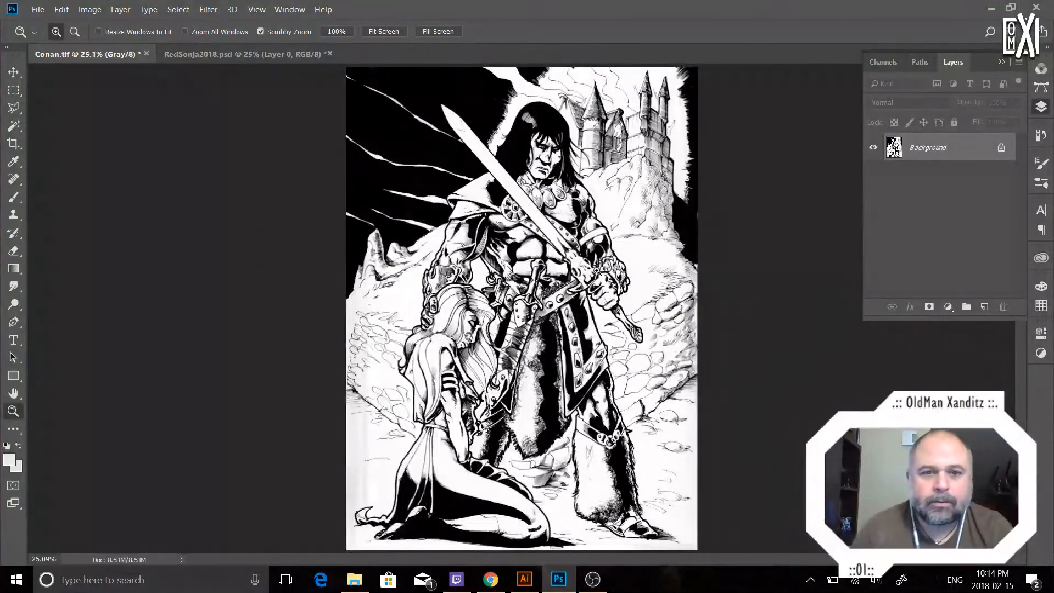
# Open the Liquify filter on the drawing and set the Forward Warp brush size to 450.
pyautogui.click(203, 11)
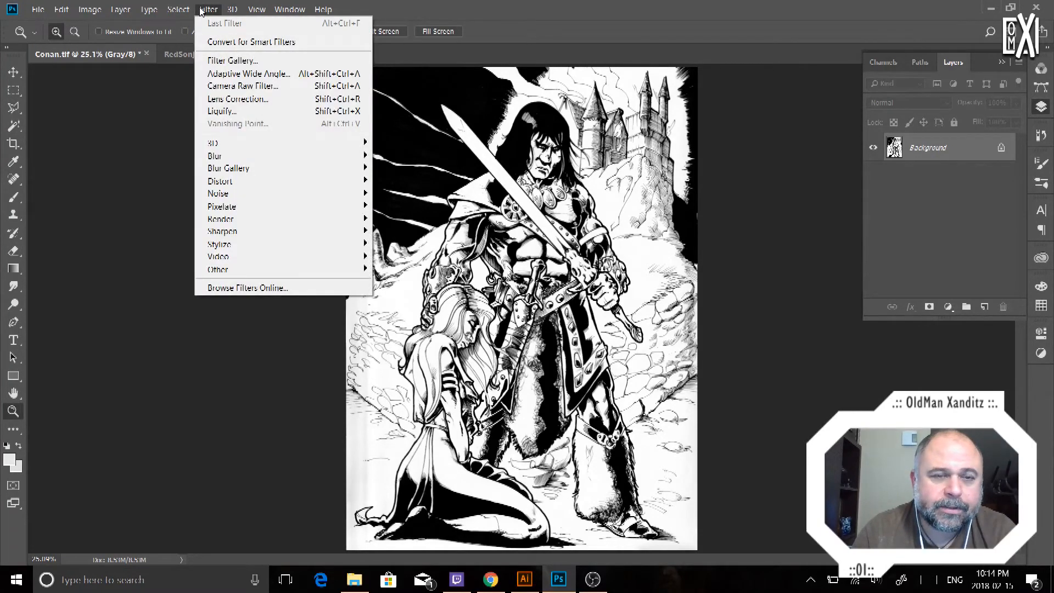
pyautogui.click(226, 111)
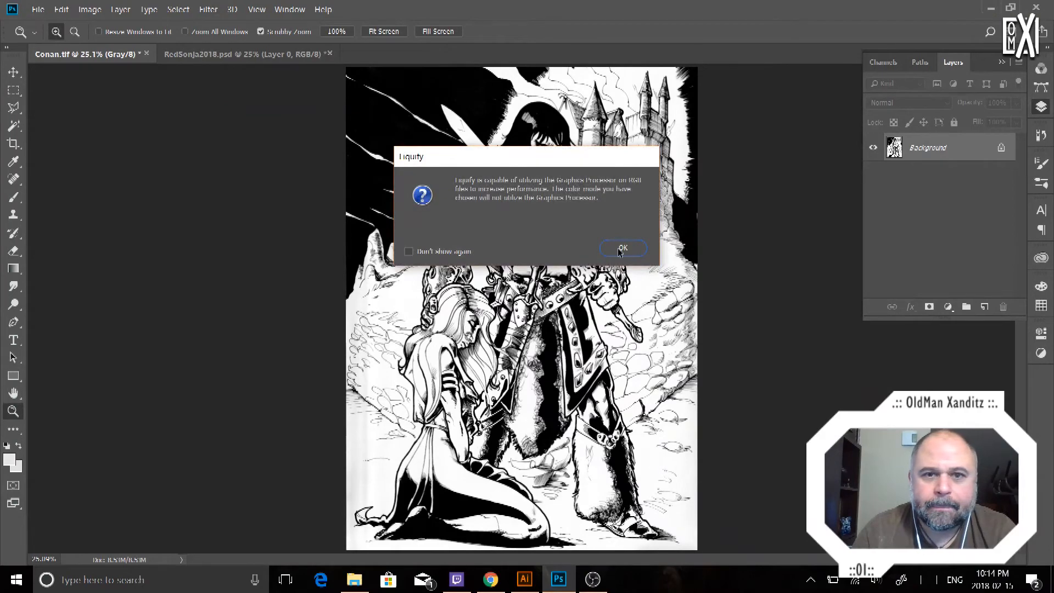
pyautogui.click(622, 249)
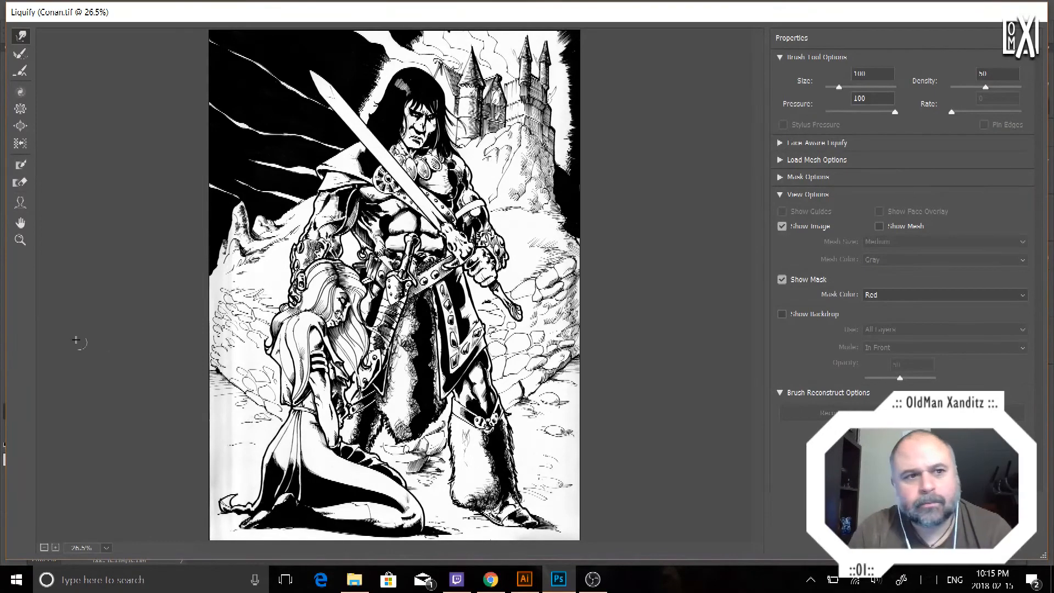
pyautogui.click(20, 240)
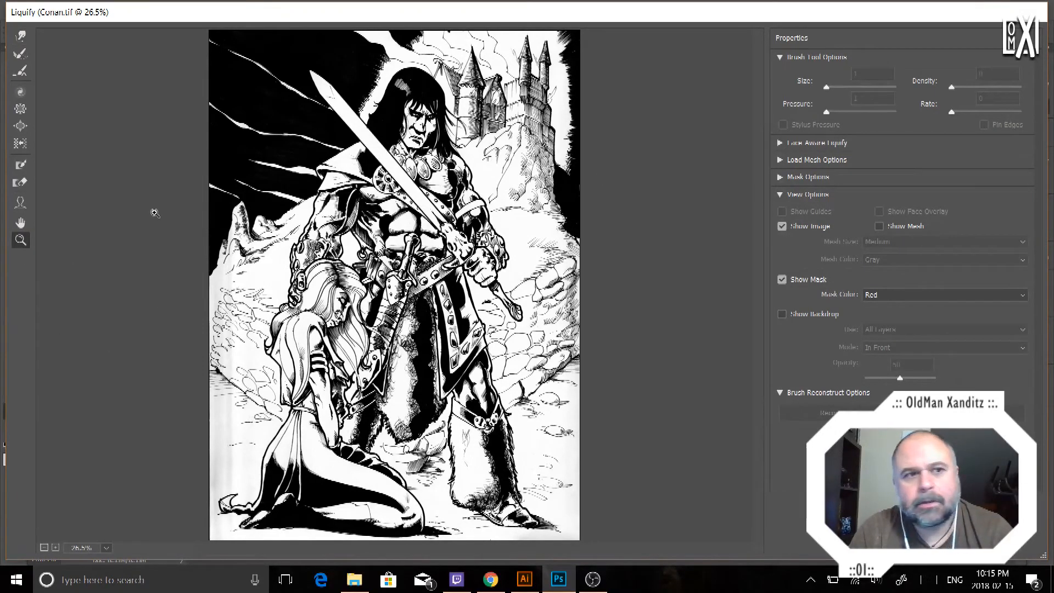
pyautogui.click(20, 35)
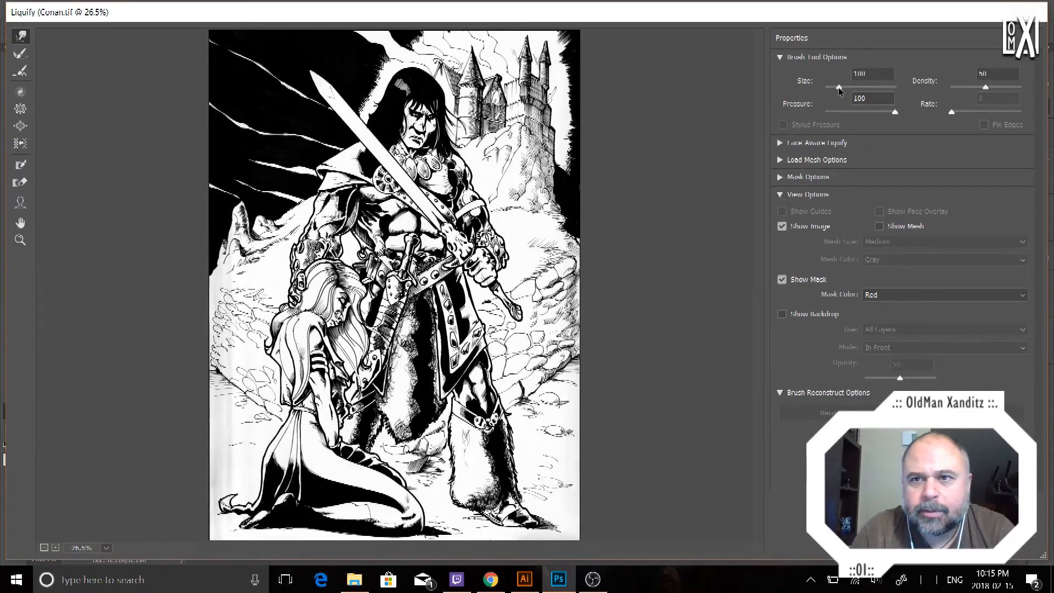
pyautogui.moveTo(839, 87)
pyautogui.mouseDown()
pyautogui.moveTo(867, 89)
pyautogui.moveTo(841, 88)
pyautogui.mouseUp()
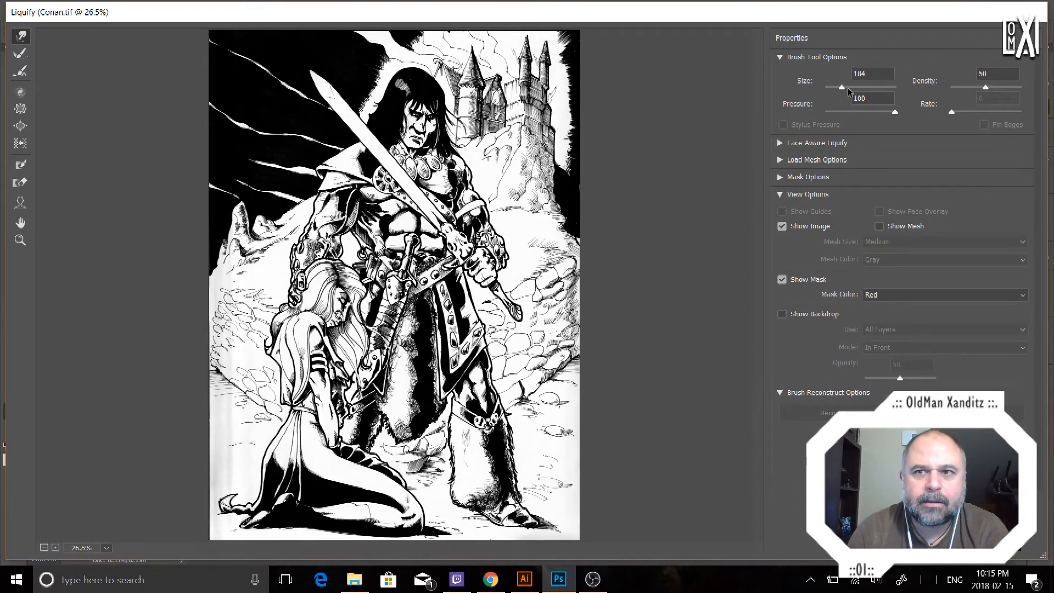
pyautogui.moveTo(843, 87); pyautogui.dragTo(852, 87)
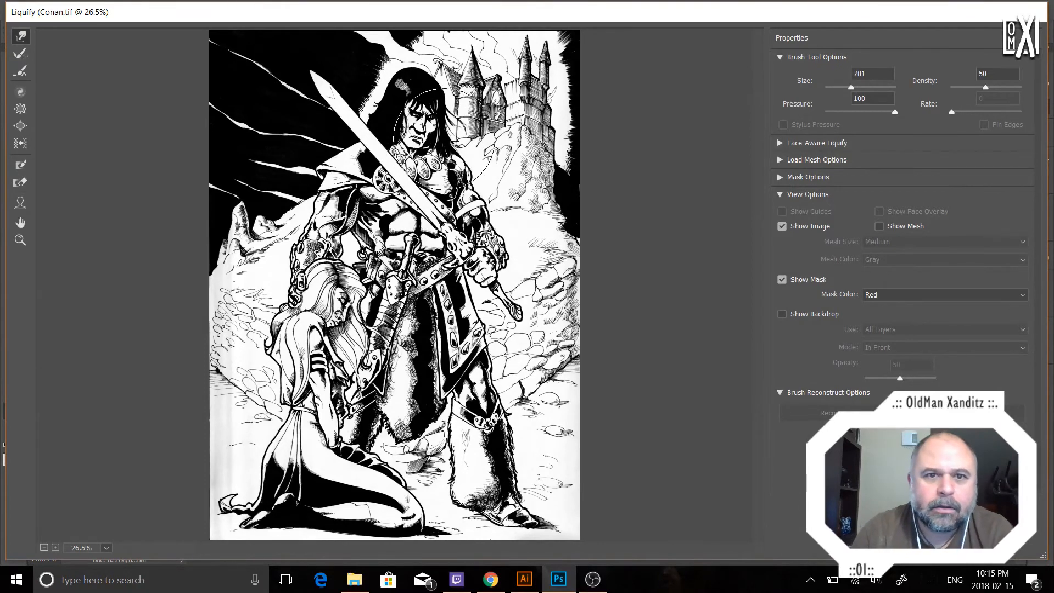
pyautogui.doubleClick(868, 73)
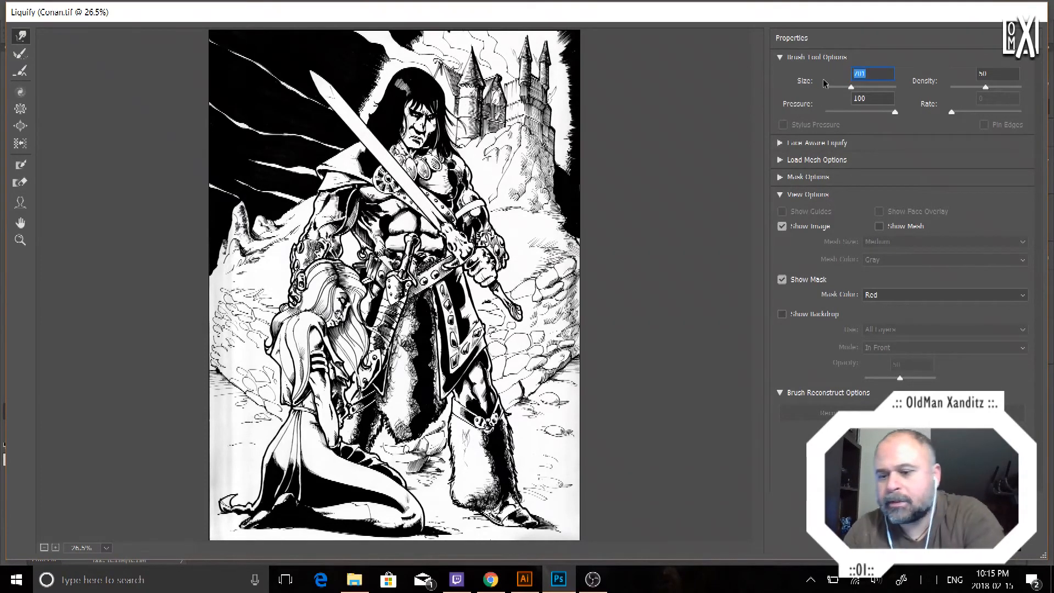
pyautogui.write('450')
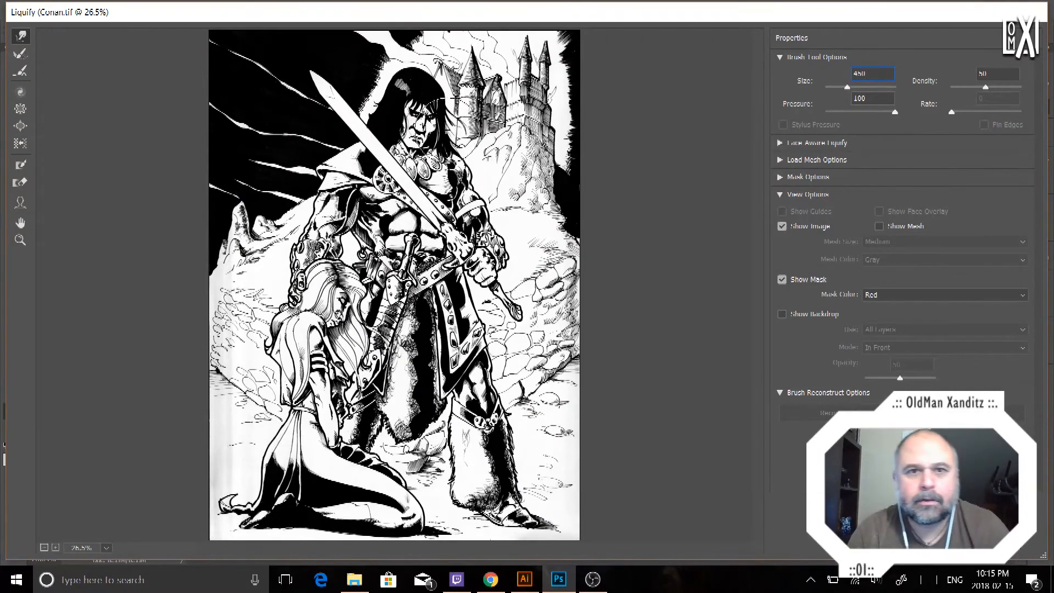
# Nudge the warrior's face and the crown of his hair with Forward Warp at brush size 450.
pyautogui.moveTo(433, 131); pyautogui.dragTo(432, 130)
pyautogui.moveTo(403, 70)
pyautogui.mouseDown()
pyautogui.moveTo(399, 77)
pyautogui.moveTo(416, 77)
pyautogui.moveTo(397, 83)
pyautogui.mouseUp()
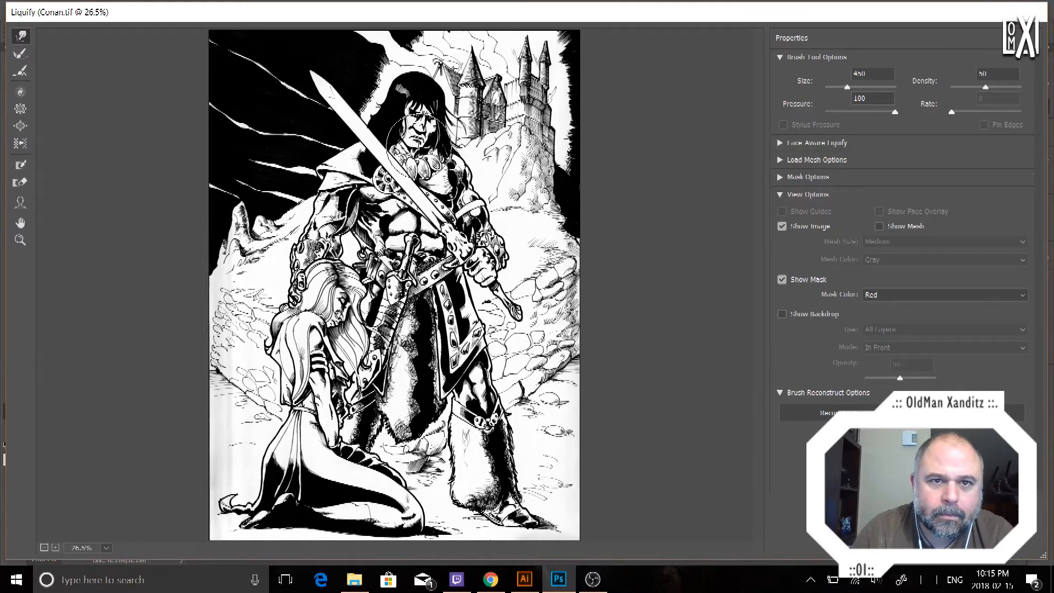
# Try the Pucker tool at brush size 200 on the warrior's nose and undo it.
pyautogui.click(20, 92)
pyautogui.click(21, 240)
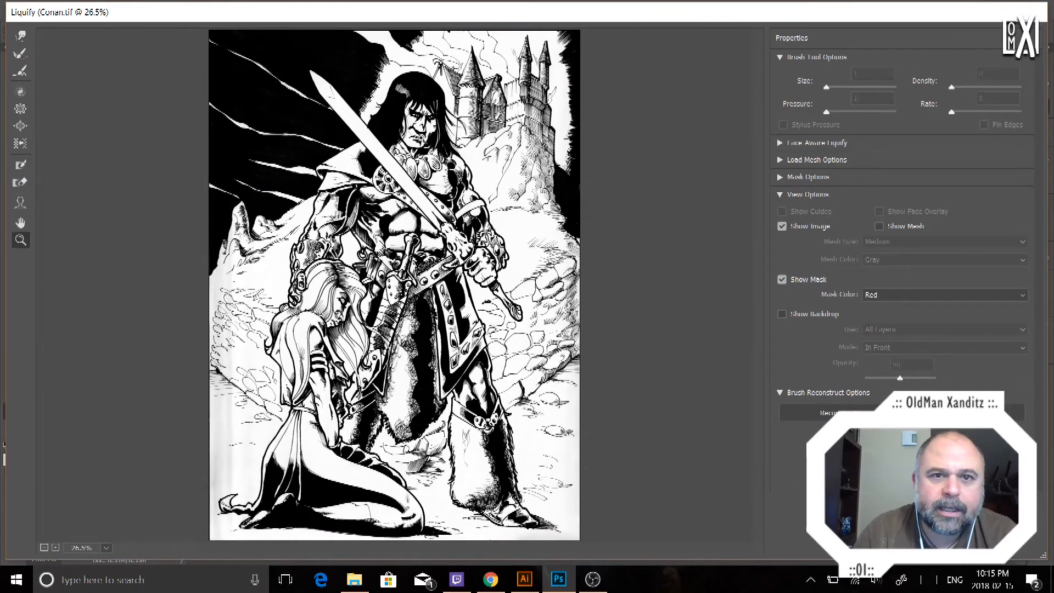
pyautogui.click(423, 140)
pyautogui.click(420, 143)
pyautogui.click(464, 181)
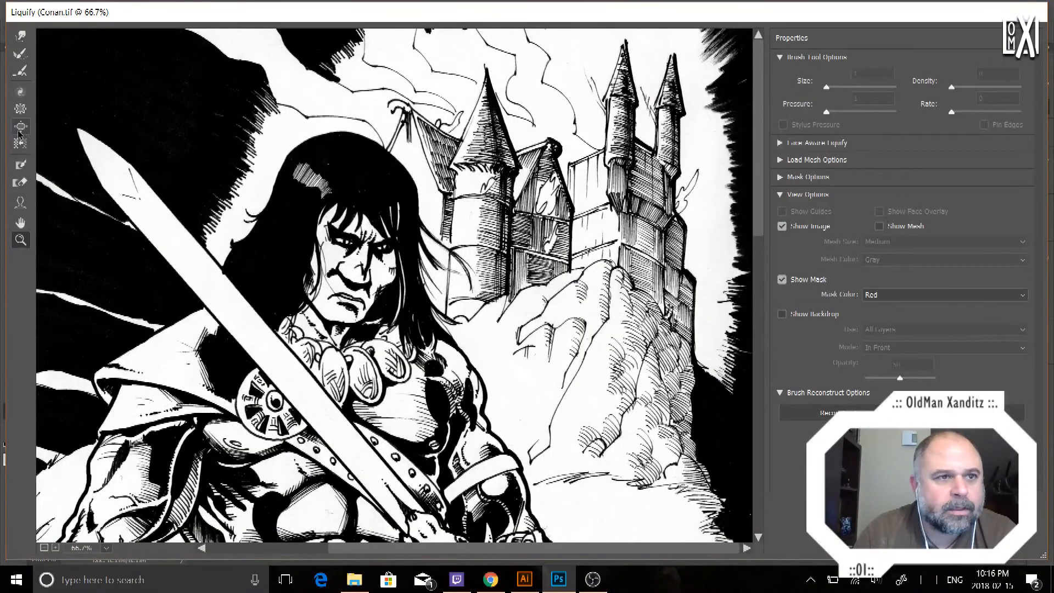
pyautogui.click(20, 109)
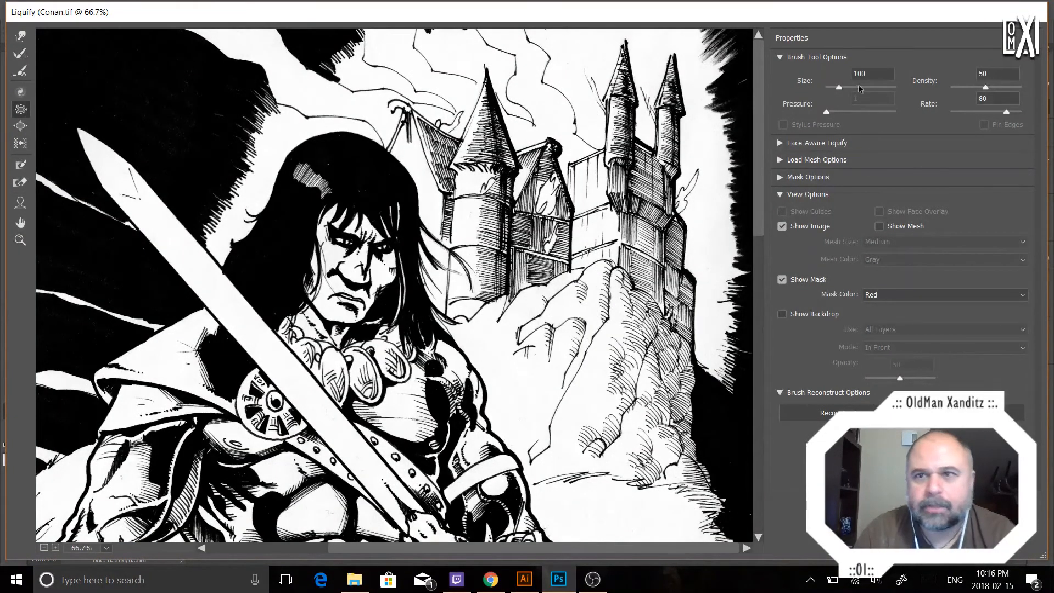
pyautogui.click(867, 76)
pyautogui.write('400')
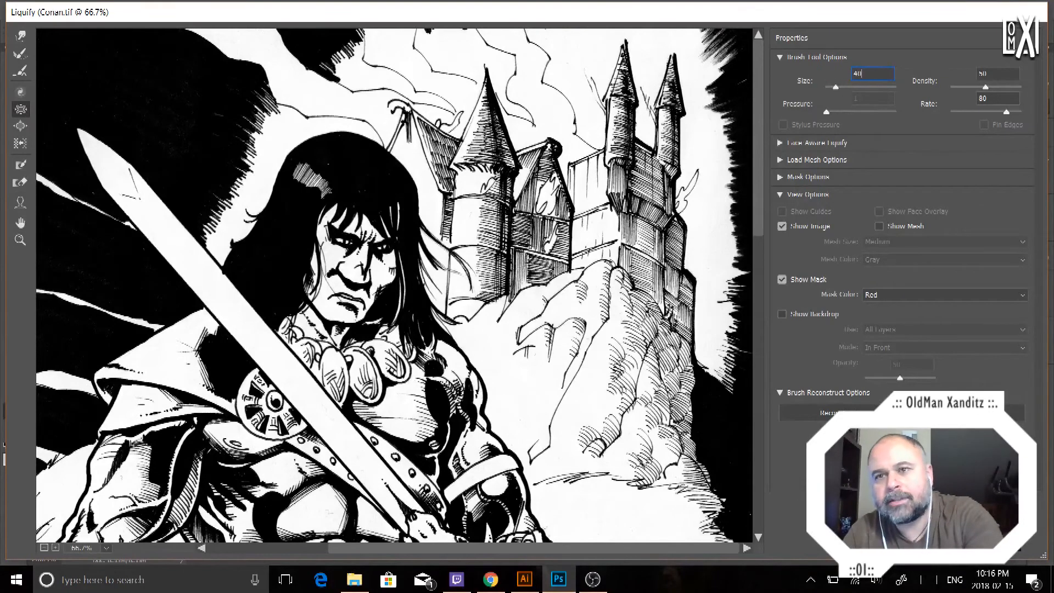
pyautogui.doubleClick(866, 76)
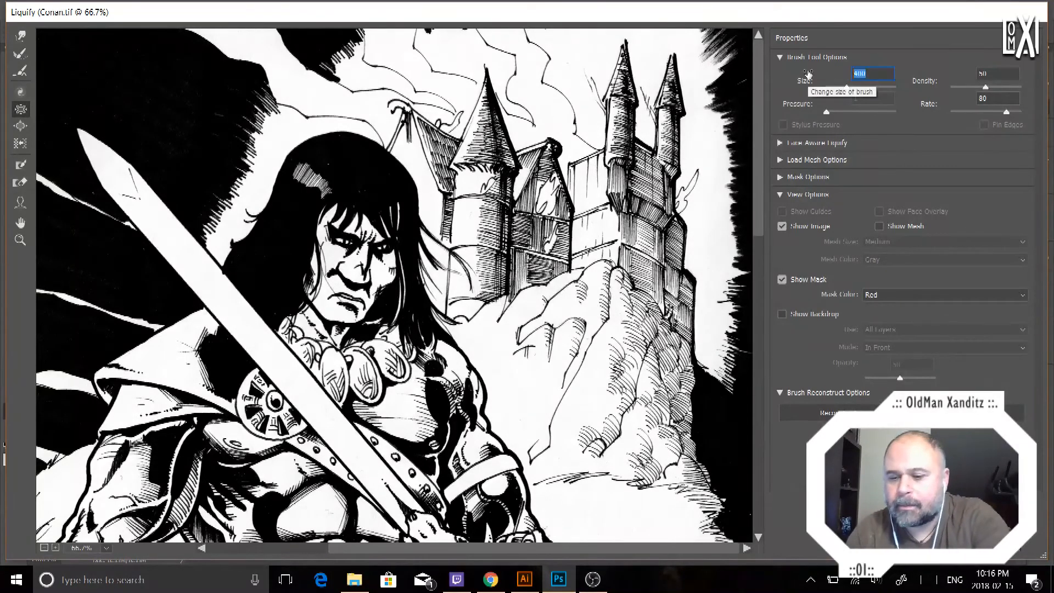
pyautogui.write('200')
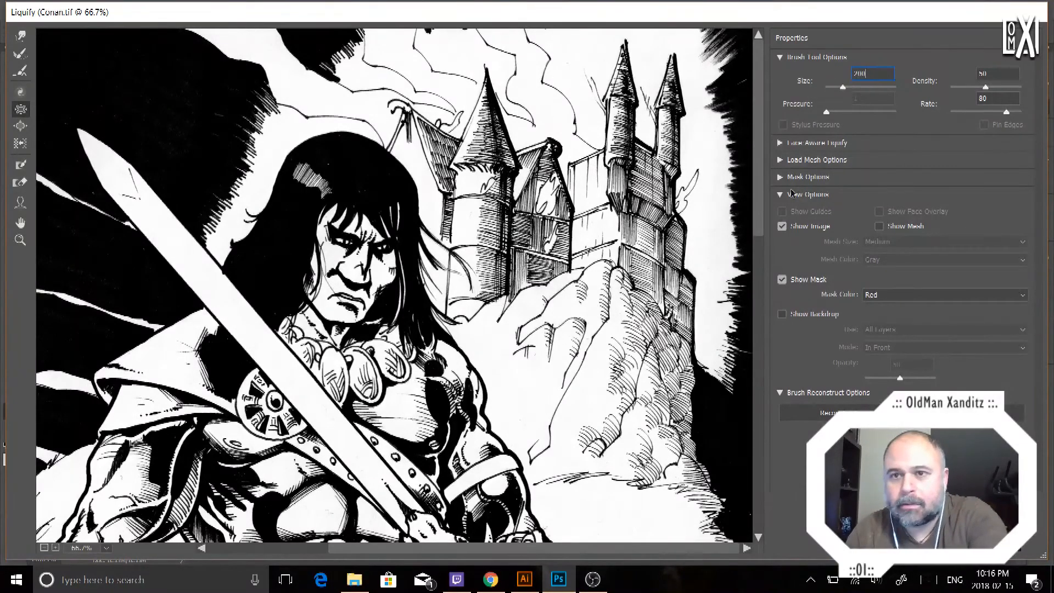
pyautogui.click(356, 277)
pyautogui.hotkey('ctrl', 'z')
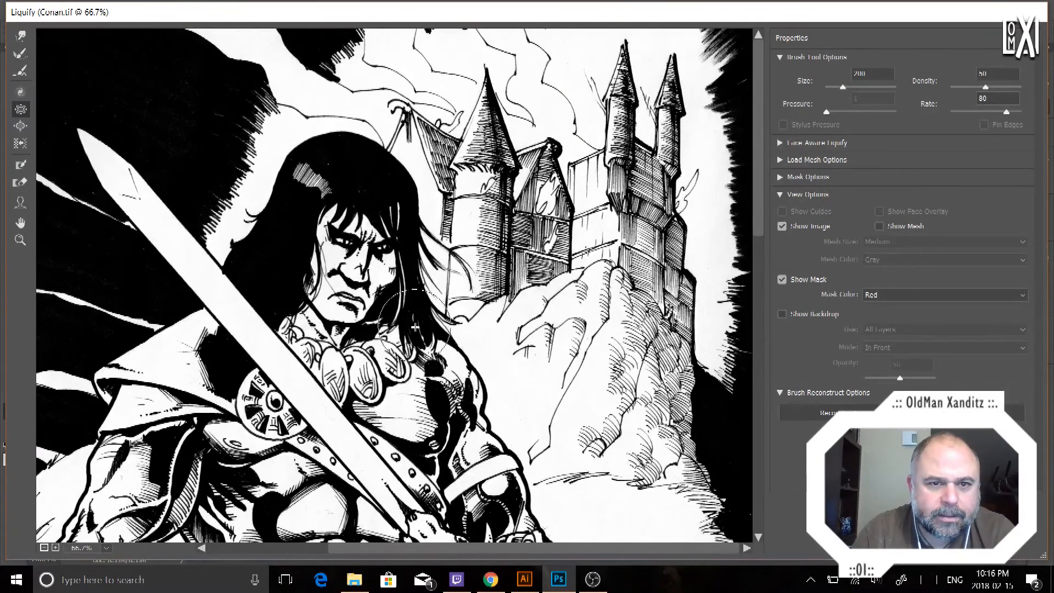
# Set the Forward Warp brush size to 250.
pyautogui.click(21, 35)
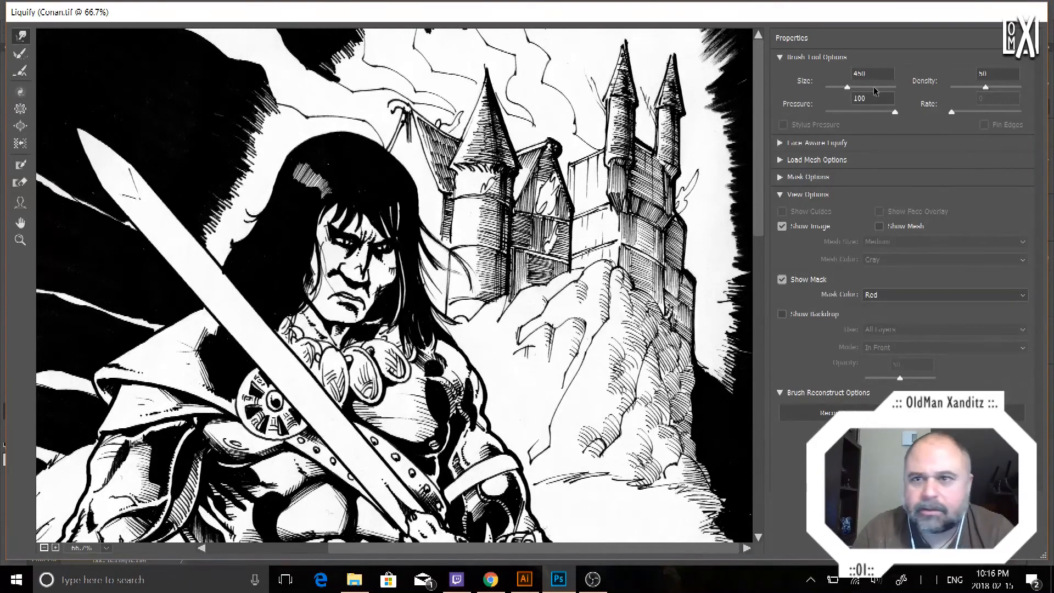
pyautogui.click(867, 74)
pyautogui.write('25')
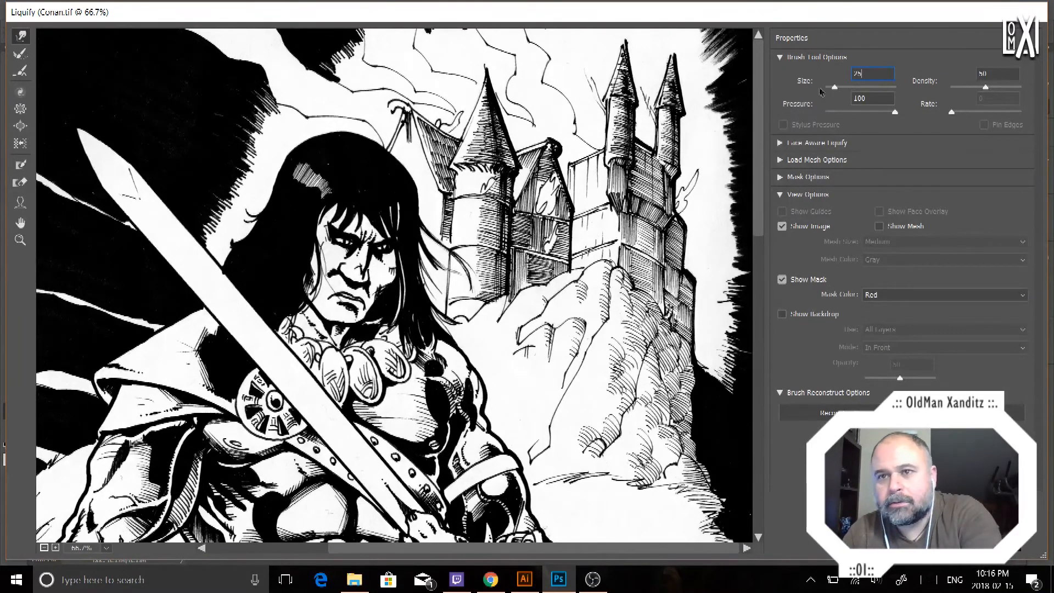
pyautogui.write('0')
pyautogui.press('Return')
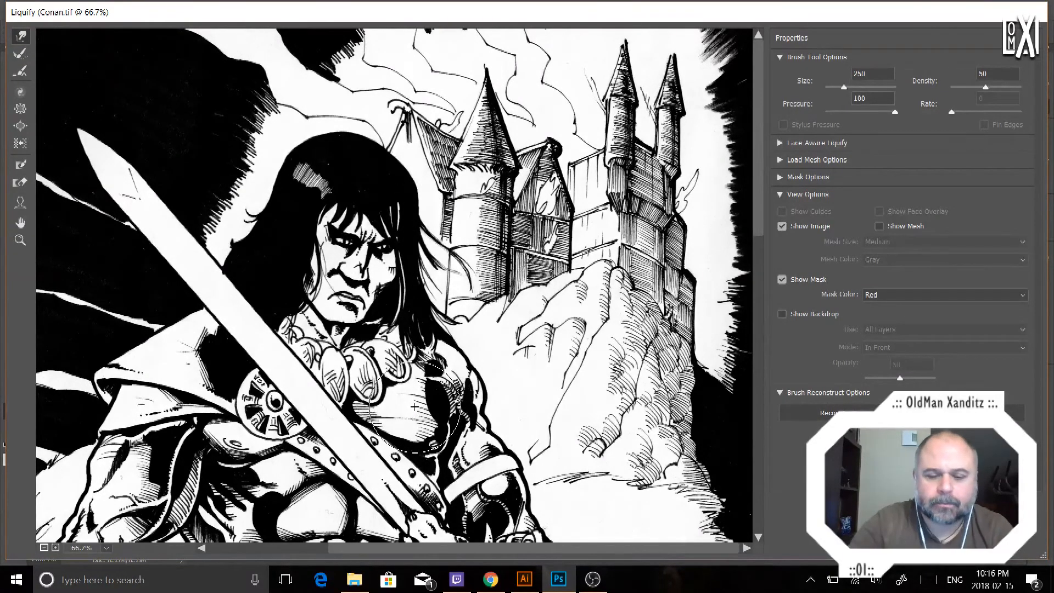
# Bring the kneeling woman into close view and set the Pucker brush size to 600.
pyautogui.hotkey('ctrl', '0')
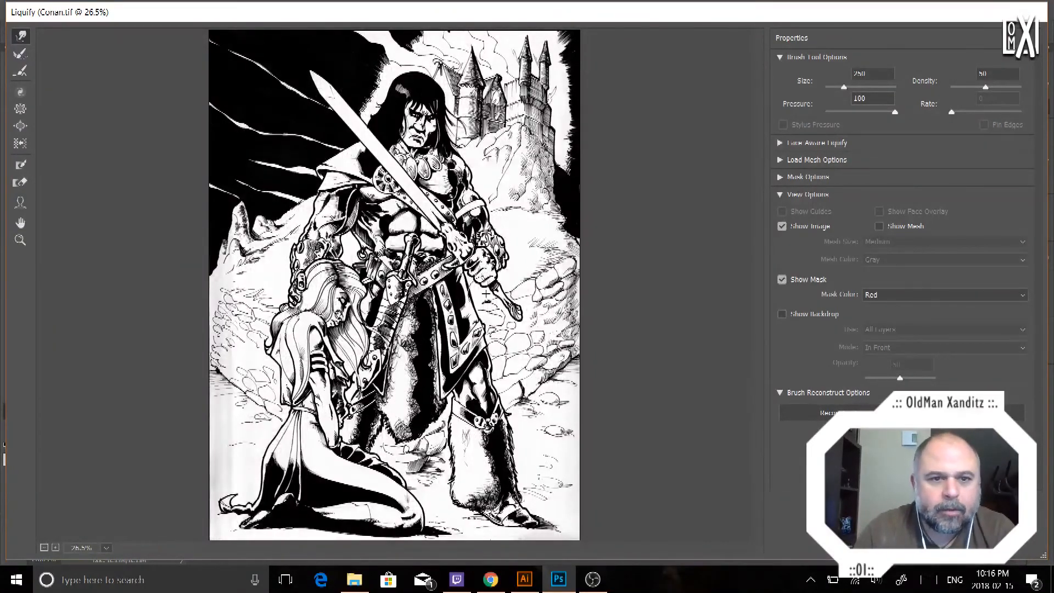
pyautogui.click(21, 240)
pyautogui.click(399, 310)
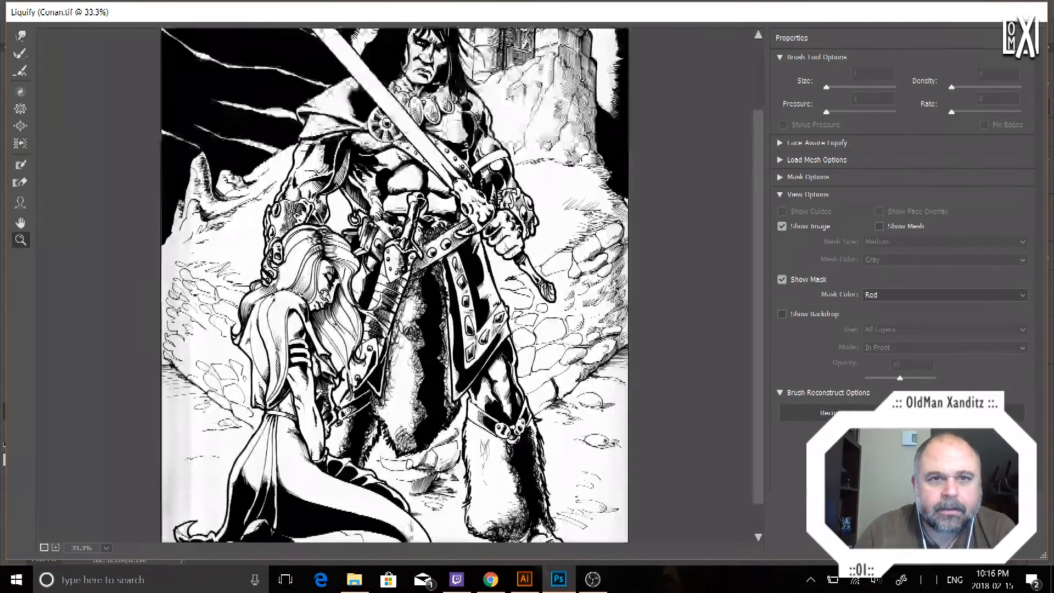
pyautogui.click(342, 331)
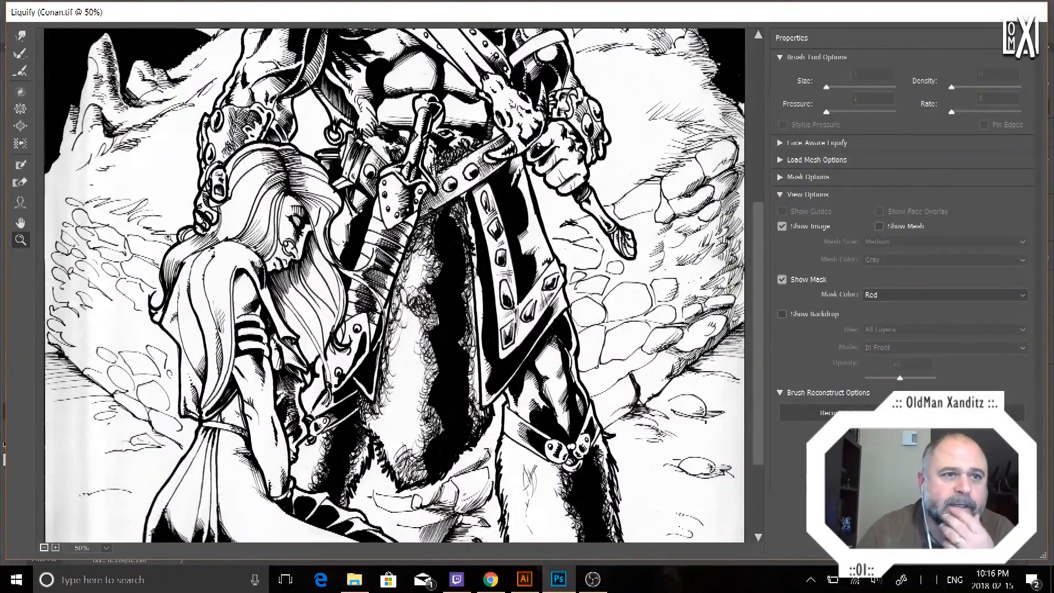
pyautogui.click(20, 109)
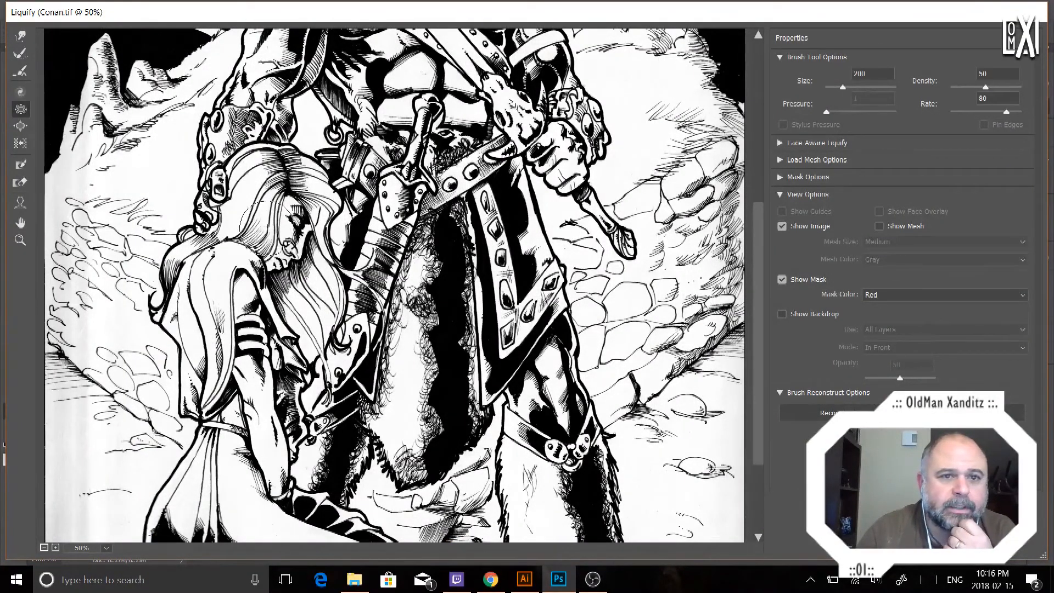
pyautogui.click(873, 74)
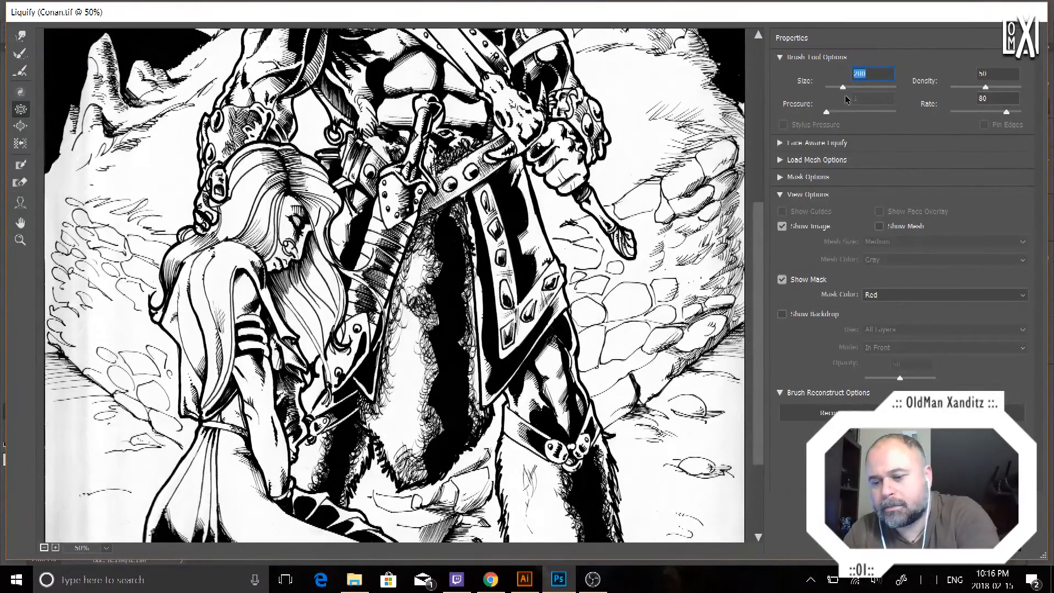
pyautogui.write('600')
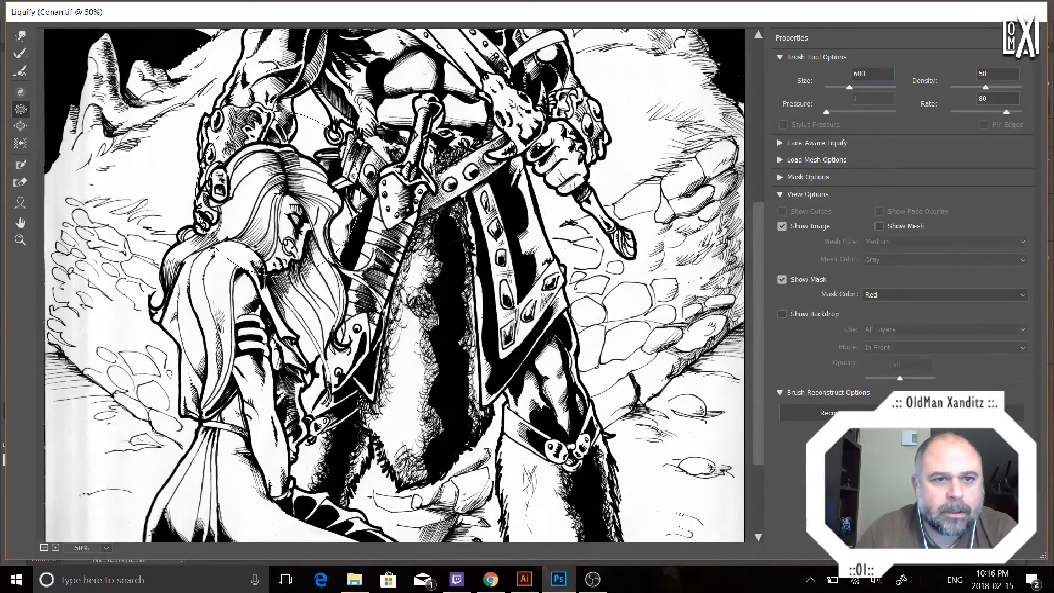
# Nudge the kneeling woman's hair and face with Forward Warp at size 600, and shrink her face slightly with the Pucker tool.
pyautogui.click(22, 37)
pyautogui.click(811, 81)
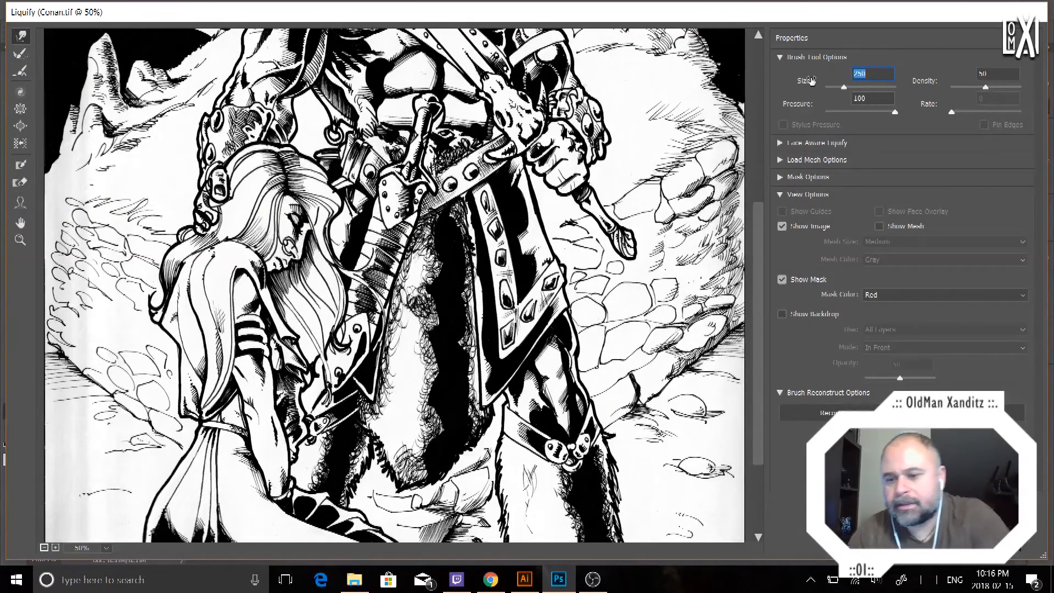
pyautogui.write('600')
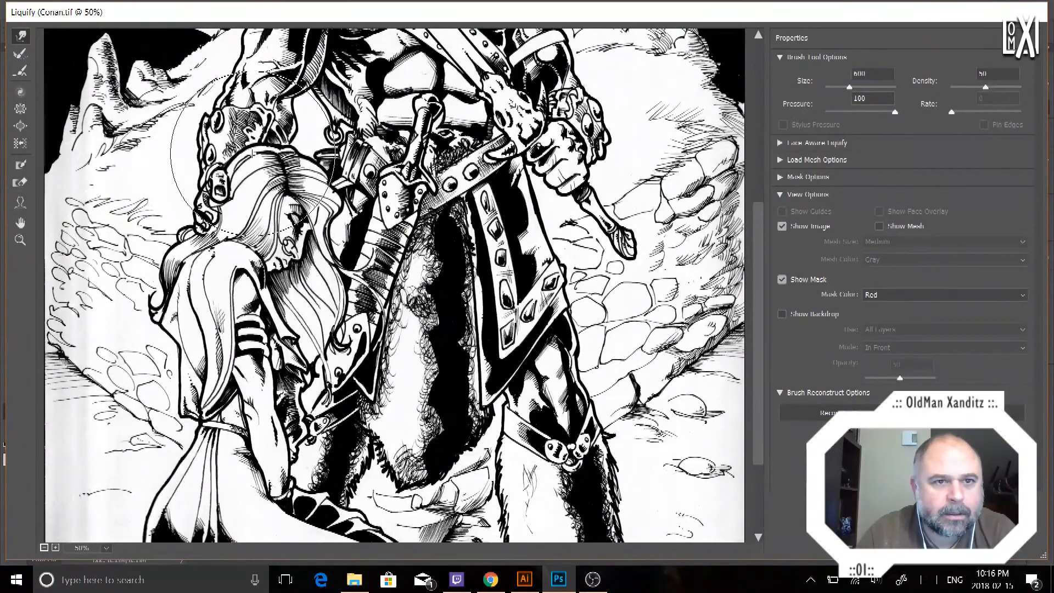
pyautogui.moveTo(339, 184); pyautogui.dragTo(331, 188)
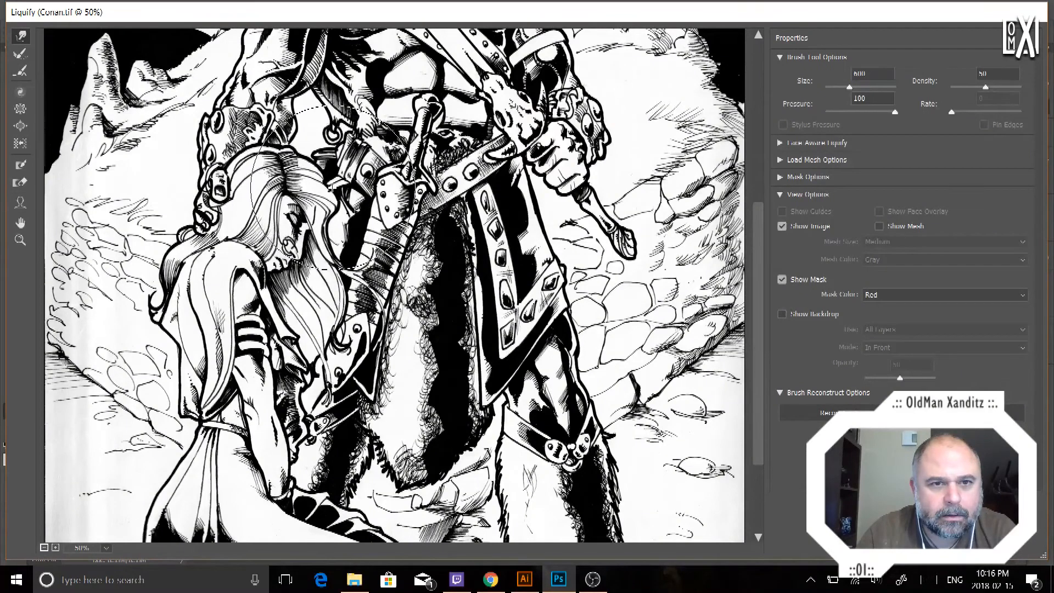
pyautogui.moveTo(312, 243); pyautogui.dragTo(318, 239)
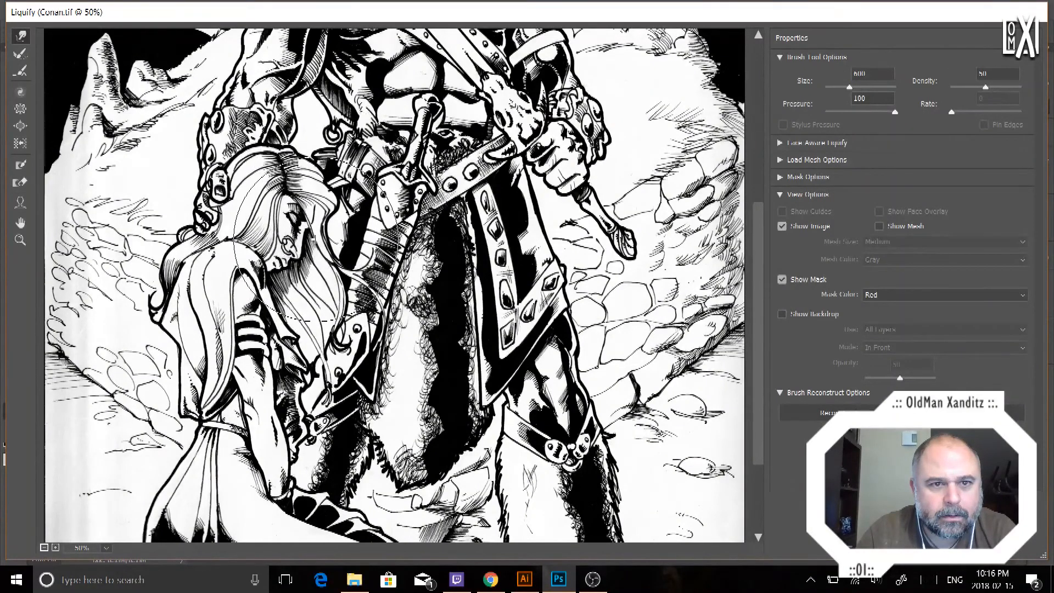
pyautogui.moveTo(287, 271); pyautogui.dragTo(283, 270)
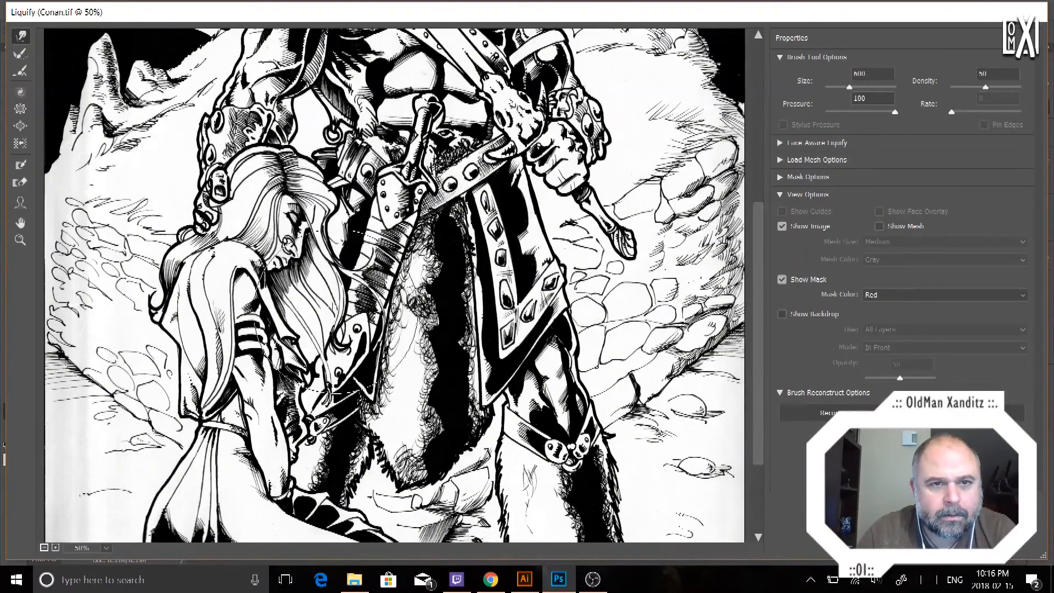
pyautogui.click(20, 109)
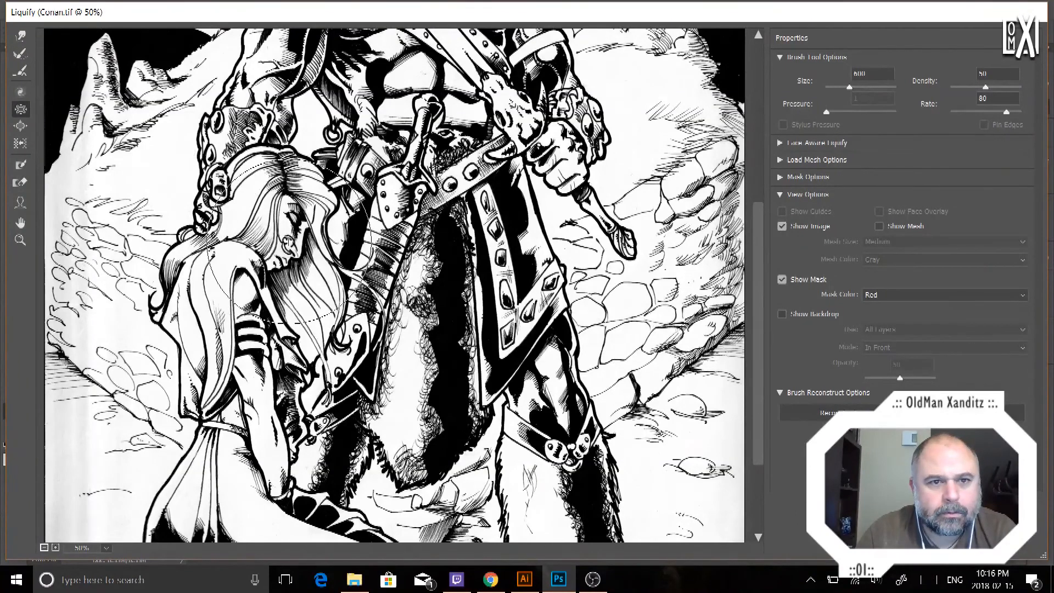
pyautogui.click(288, 240)
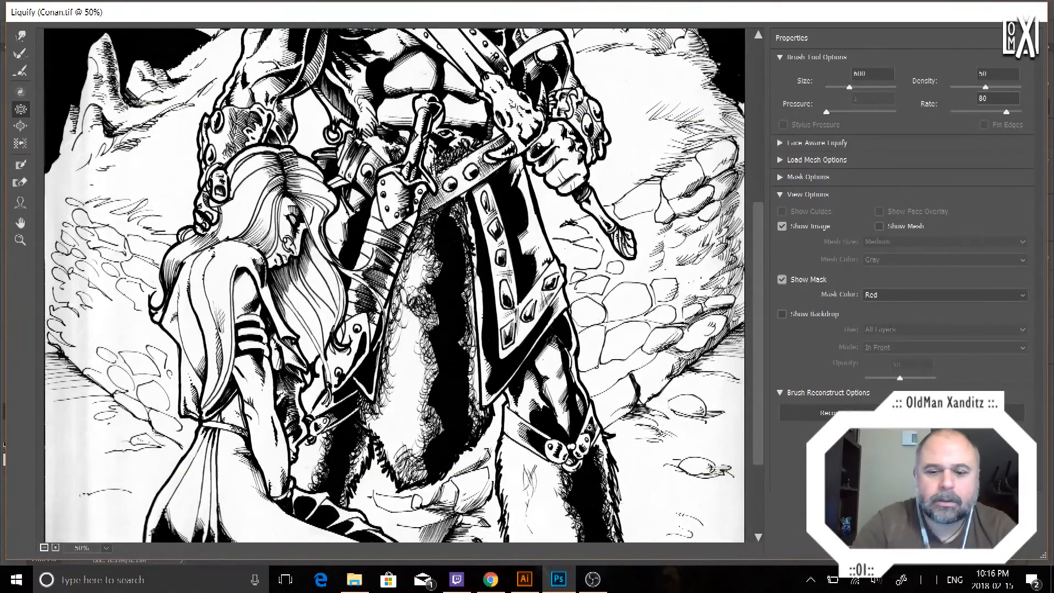
# Nudge the warrior's front foot outward with Forward Warp and apply the Liquify changes.
pyautogui.hotkey('ctrl', '0')
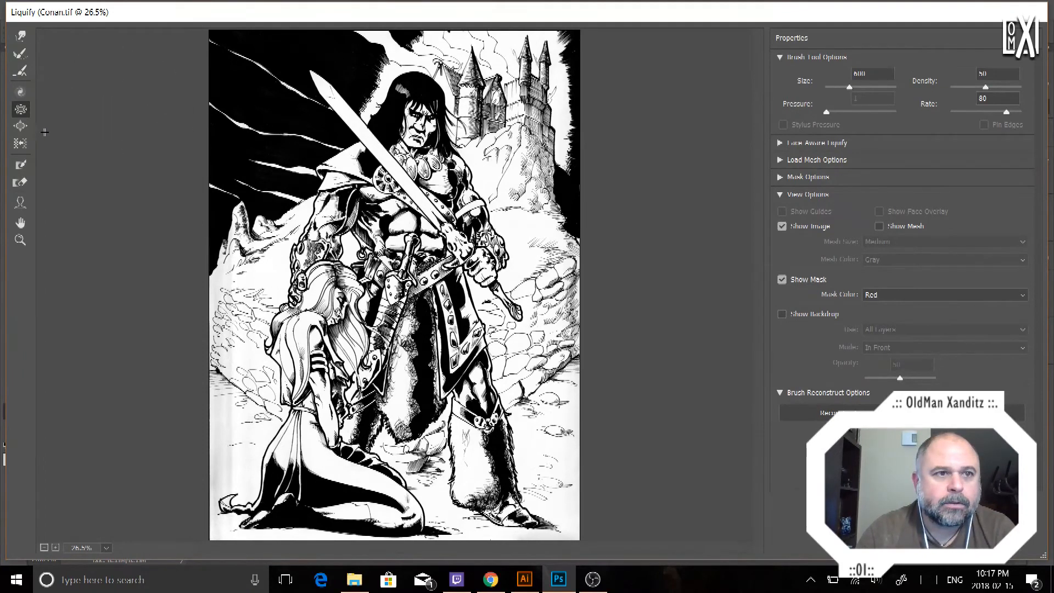
pyautogui.click(20, 35)
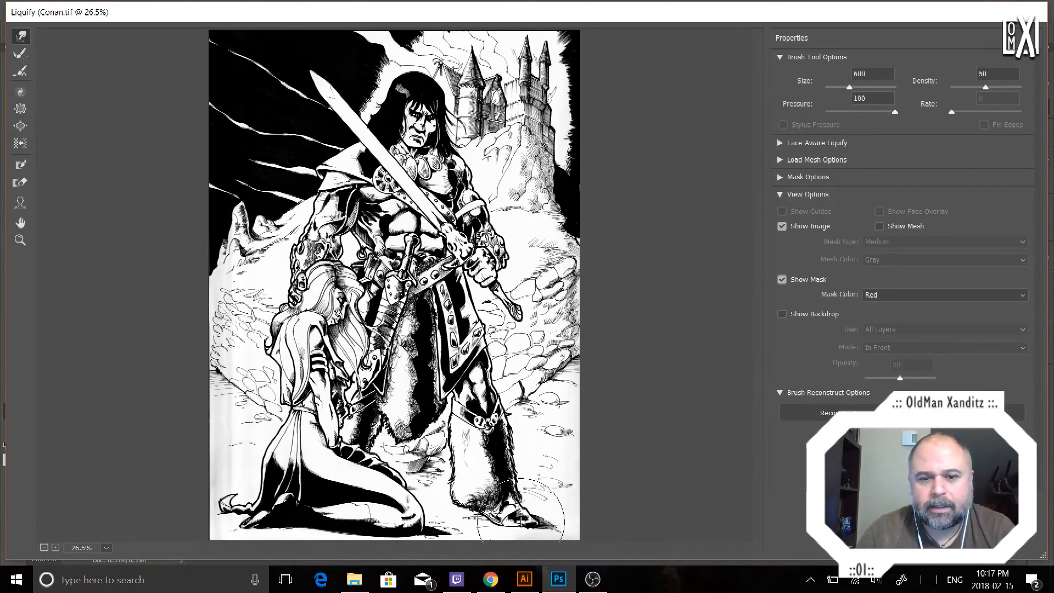
pyautogui.moveTo(520, 519)
pyautogui.mouseDown()
pyautogui.moveTo(544, 525)
pyautogui.moveTo(536, 520)
pyautogui.mouseUp()
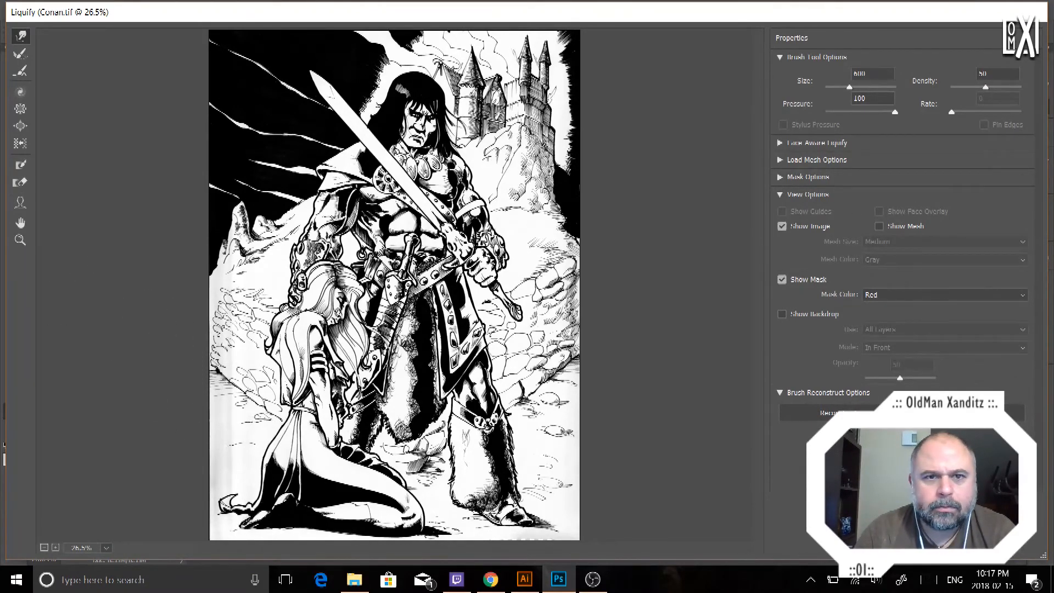
pyautogui.press('Return')
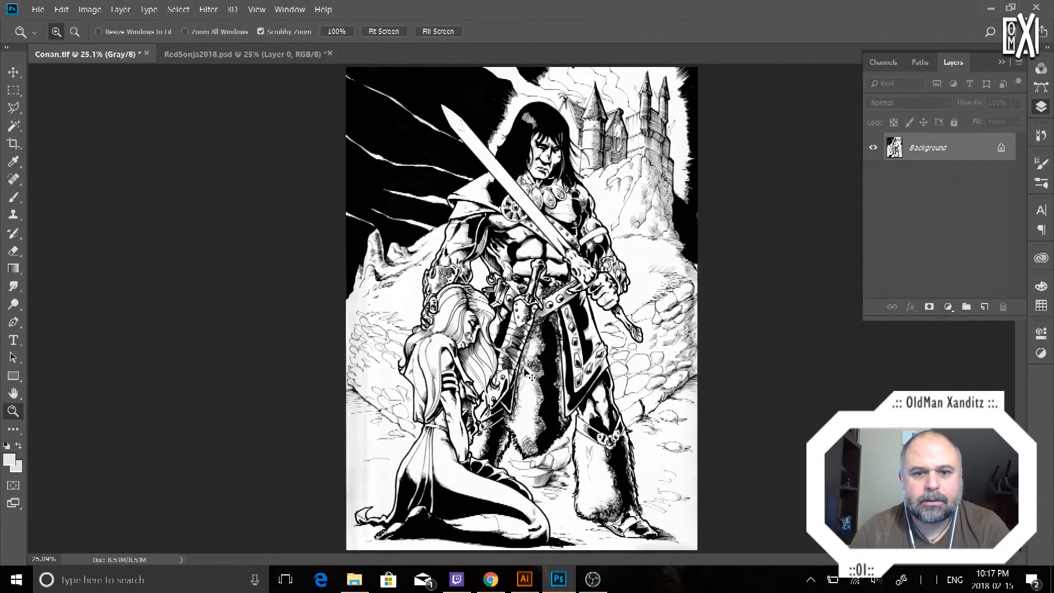
# Compare the drawing with and without the Liquify changes and examine the kneeling woman up close.
pyautogui.hotkey('ctrl', 'z')
pyautogui.hotkey('ctrl', 'z')
pyautogui.hotkey('ctrl', 'z')
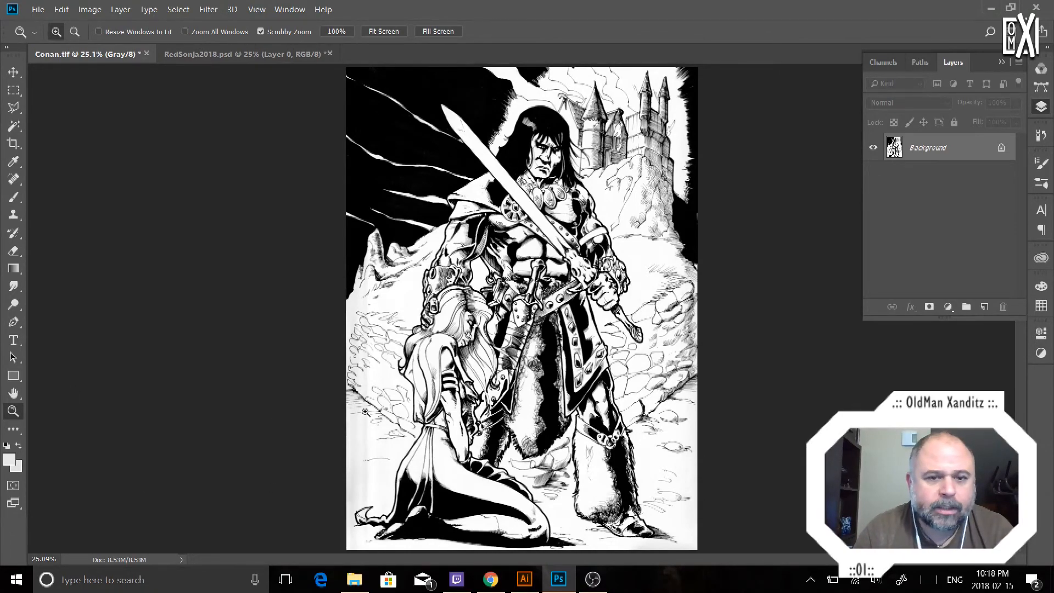
pyautogui.hotkey('ctrl', '+')
pyautogui.click(389, 423)
pyautogui.scroll(-2, 357, 427)
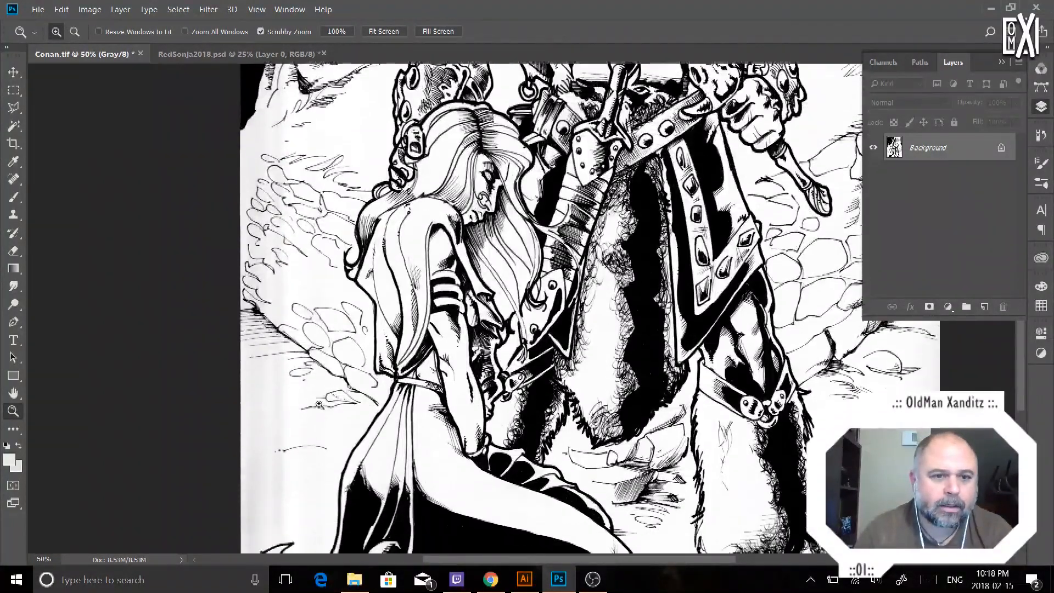
pyautogui.hotkey('ctrl', '0')
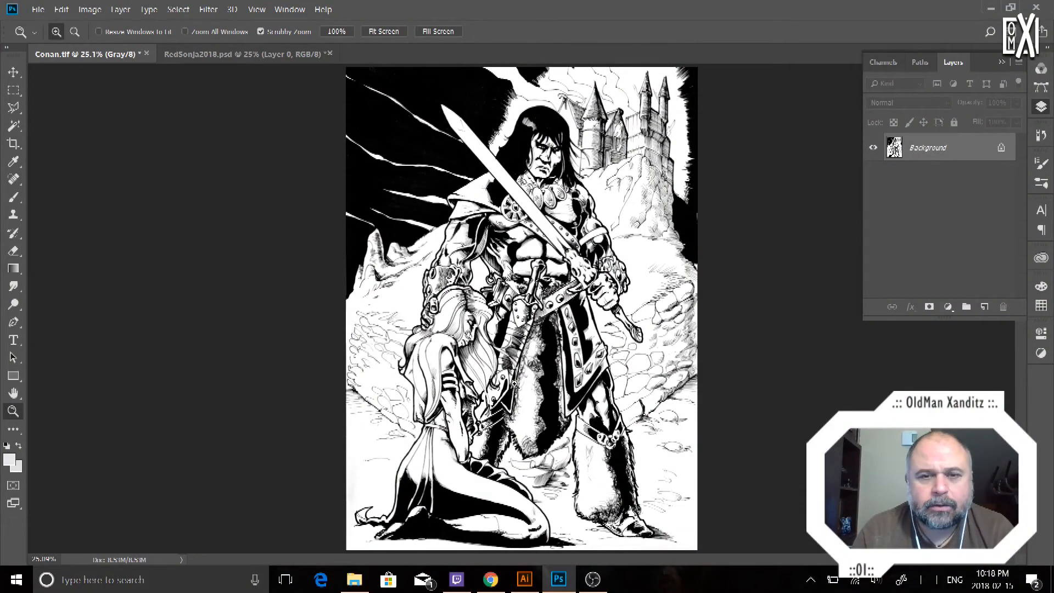
# Flip the whole canvas horizontally back to its original orientation.
pyautogui.click(90, 10)
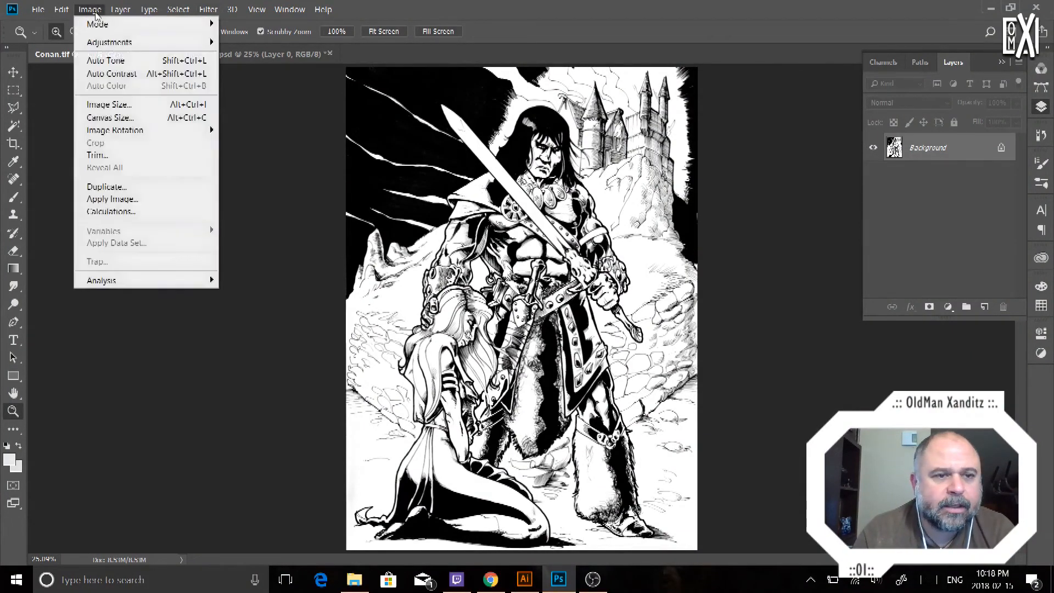
pyautogui.moveTo(132, 130)
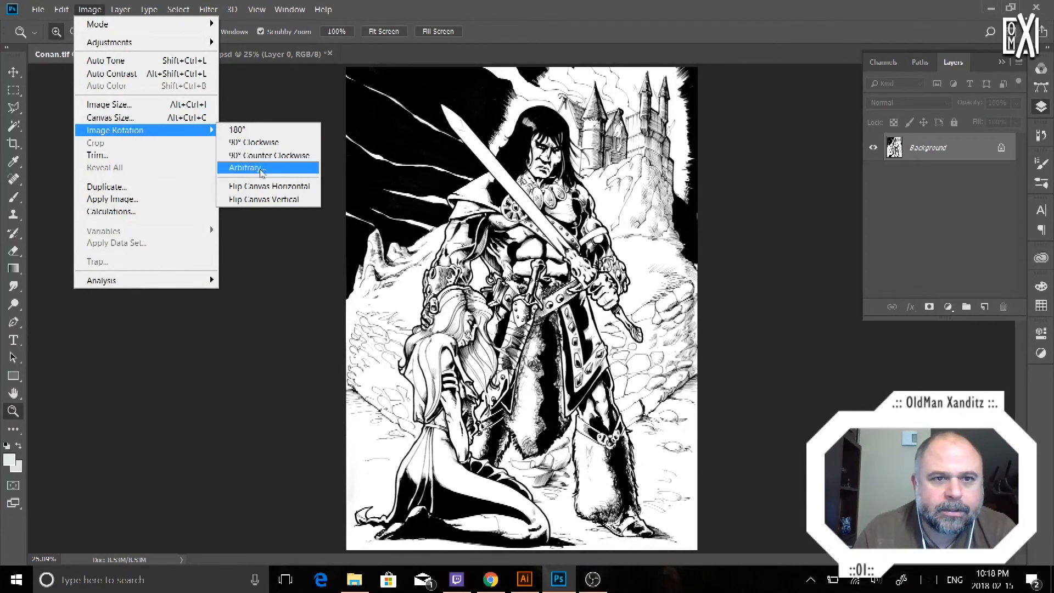
pyautogui.click(264, 187)
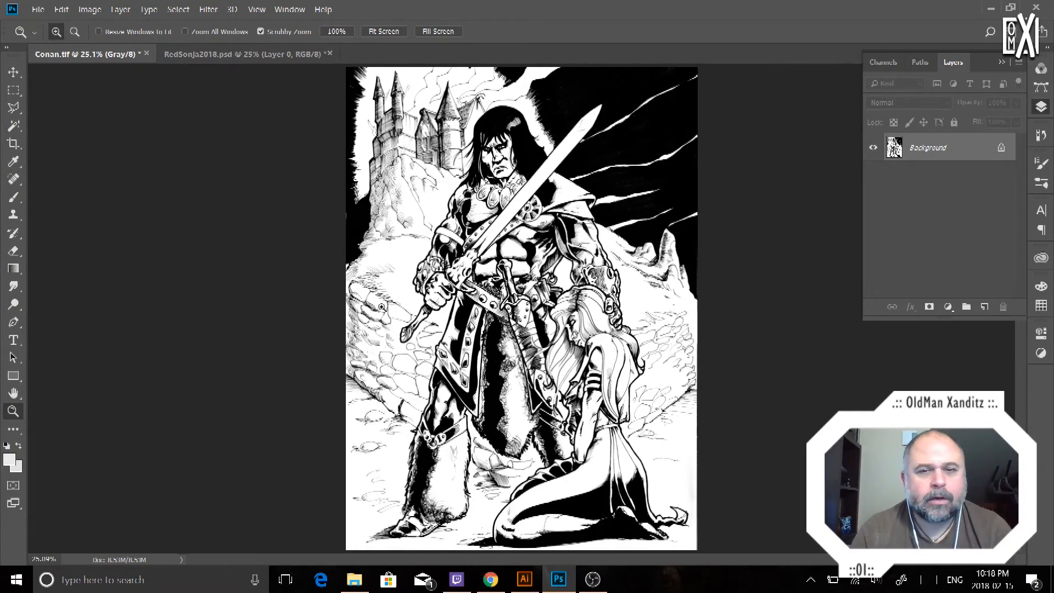
pyautogui.click(90, 9)
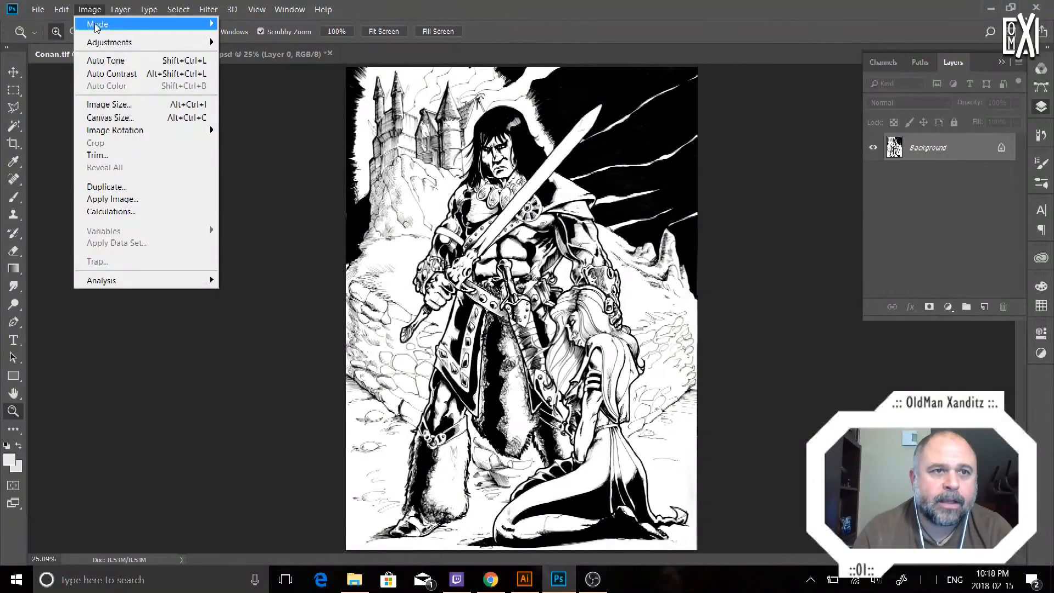
# Convert the Conan drawing's color mode to RGB Color.
pyautogui.moveTo(97, 24)
pyautogui.click(259, 73)
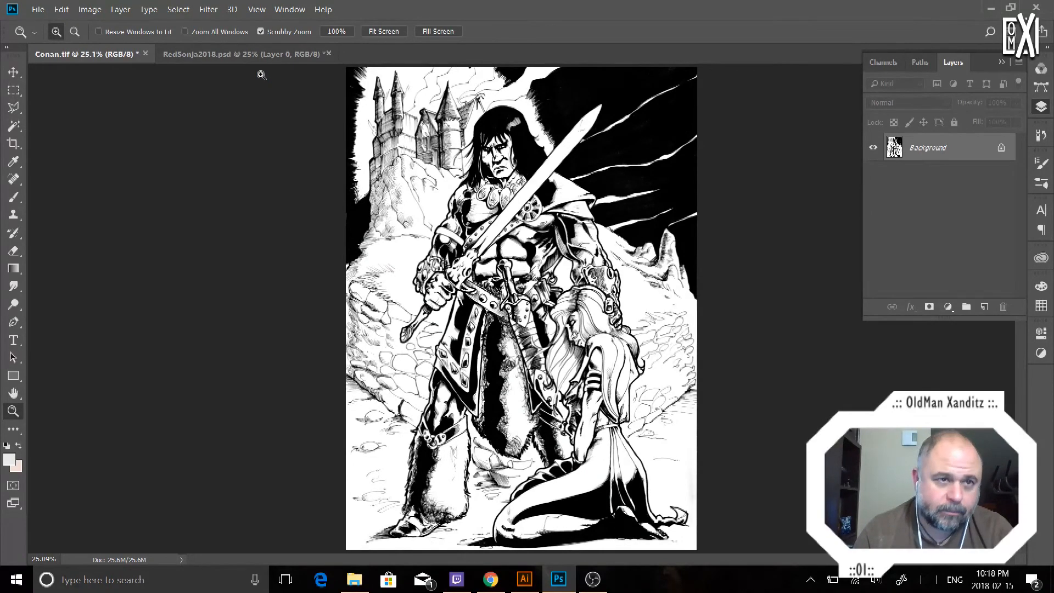
pyautogui.click(121, 10)
pyautogui.moveTo(89, 11)
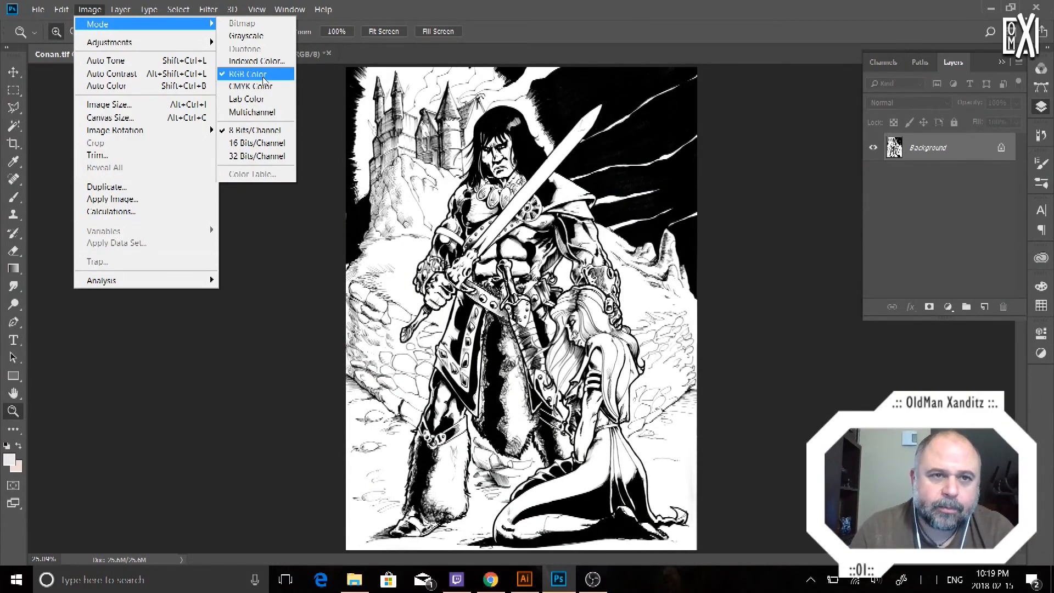
pyautogui.click(313, 102)
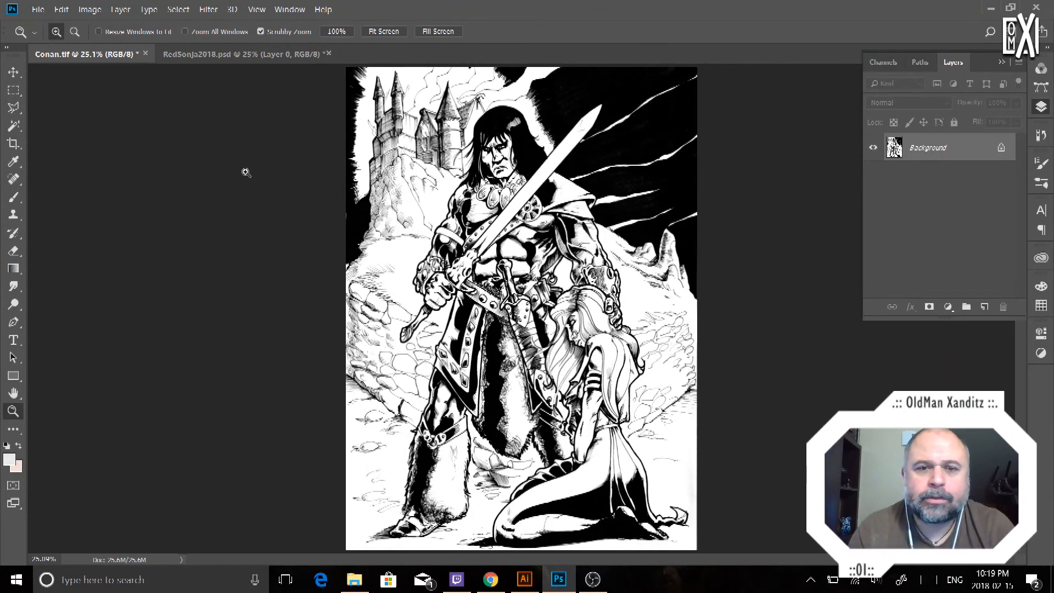
# Switch to RedSonja2018.psd, show the figure's coloring and hide the clipped Layers 27, 29, 26 and 15.
pyautogui.click(253, 55)
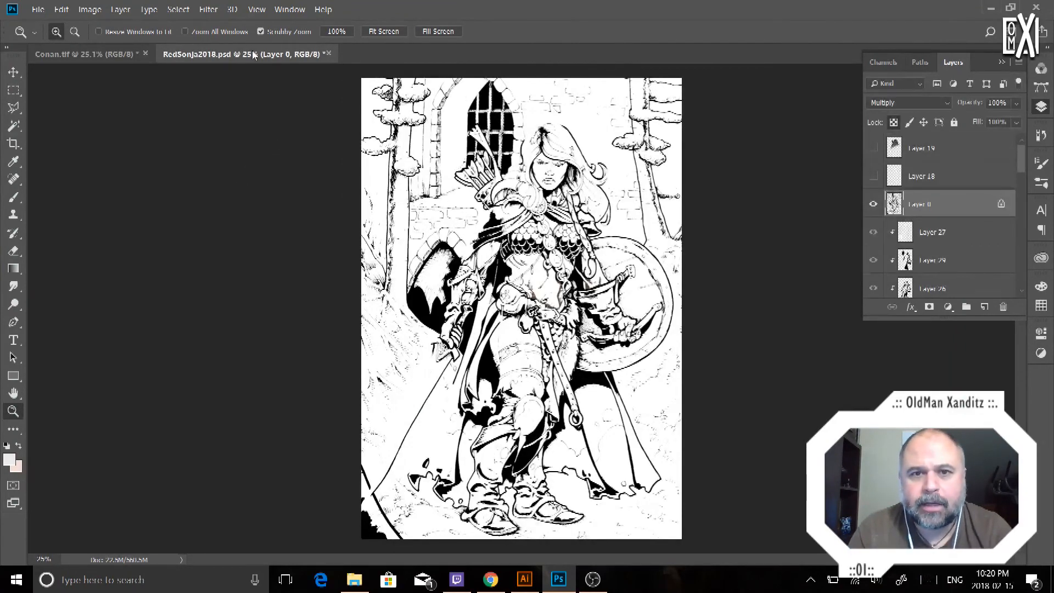
pyautogui.scroll(-3, 882, 167)
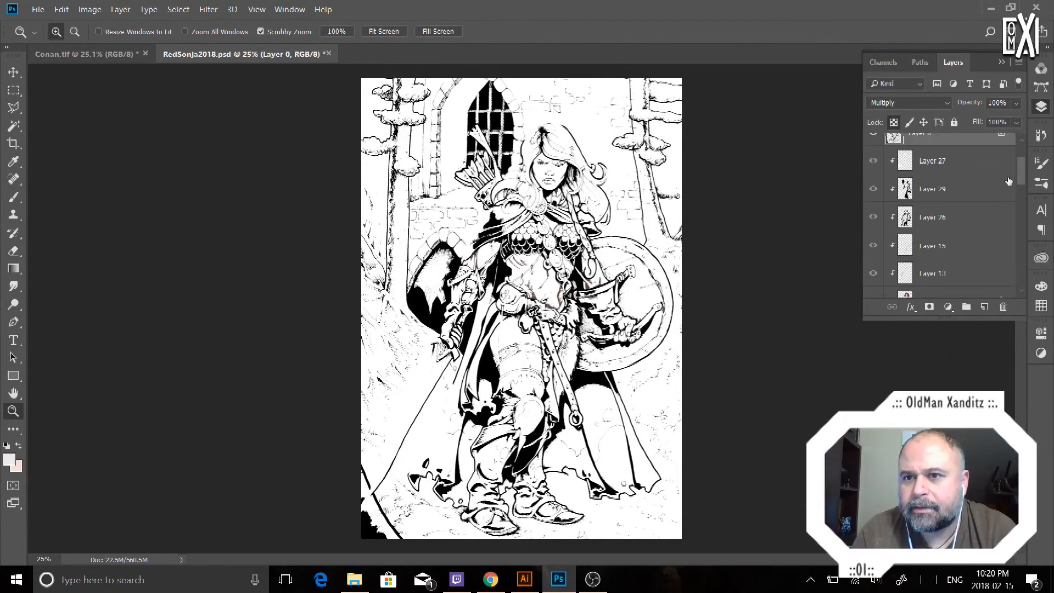
pyautogui.click(874, 161)
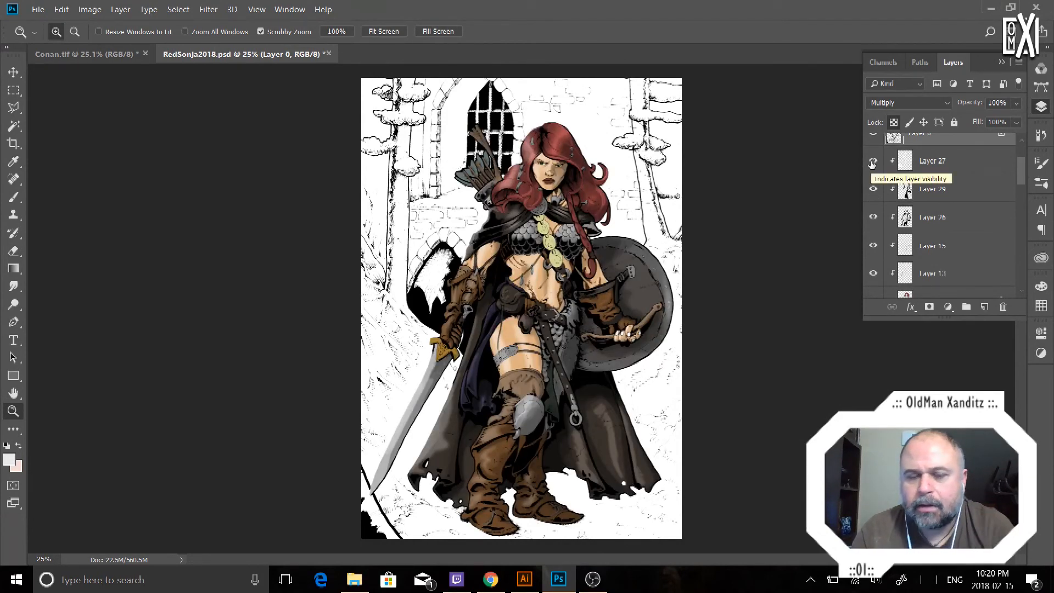
pyautogui.click(873, 162)
pyautogui.click(874, 189)
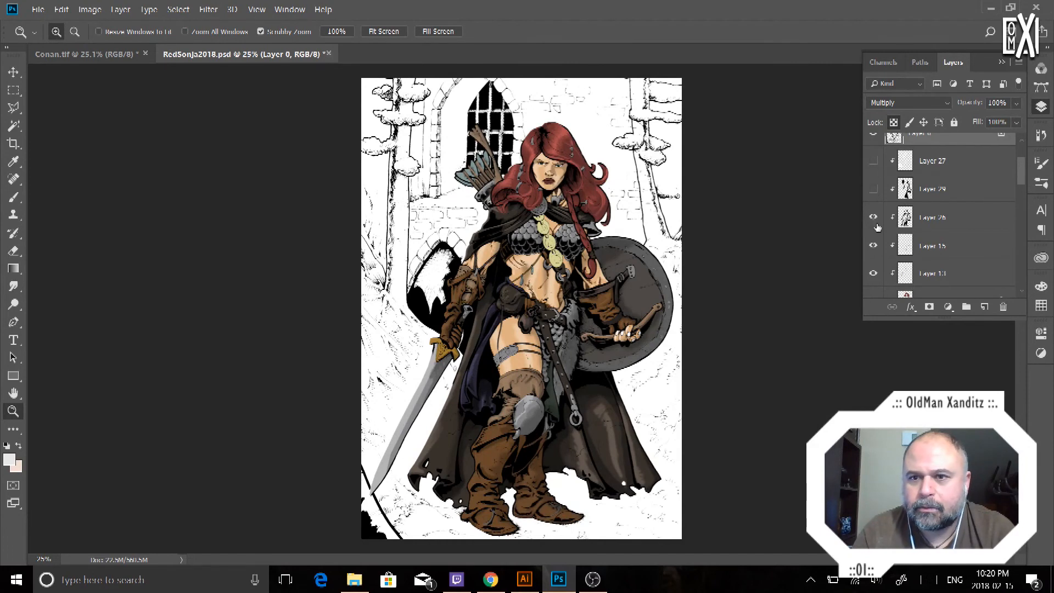
pyautogui.click(874, 218)
pyautogui.click(874, 246)
pyautogui.scroll(-3, 873, 246)
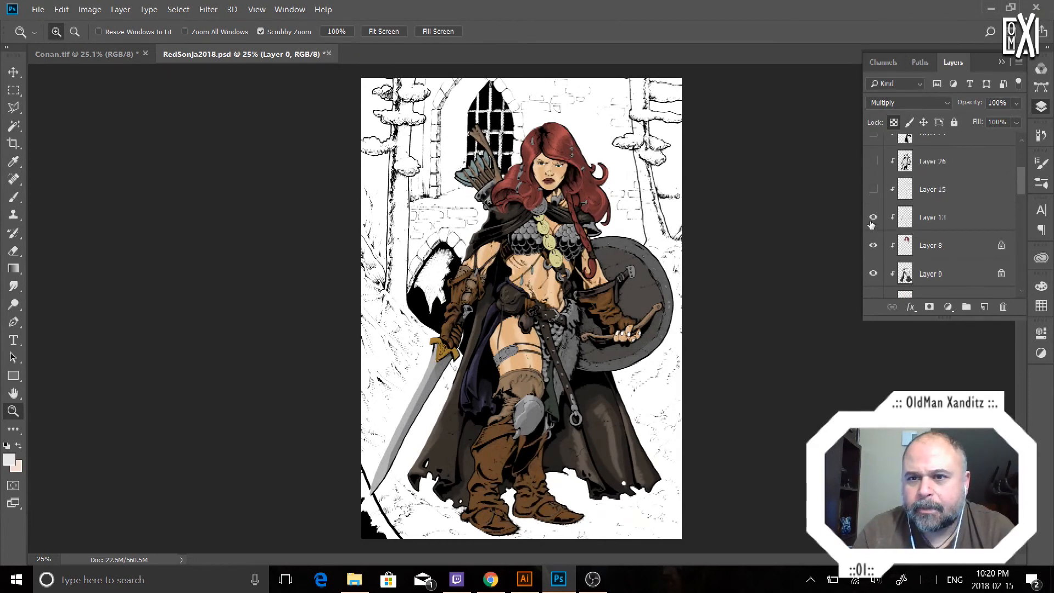
pyautogui.scroll(-3, 878, 244)
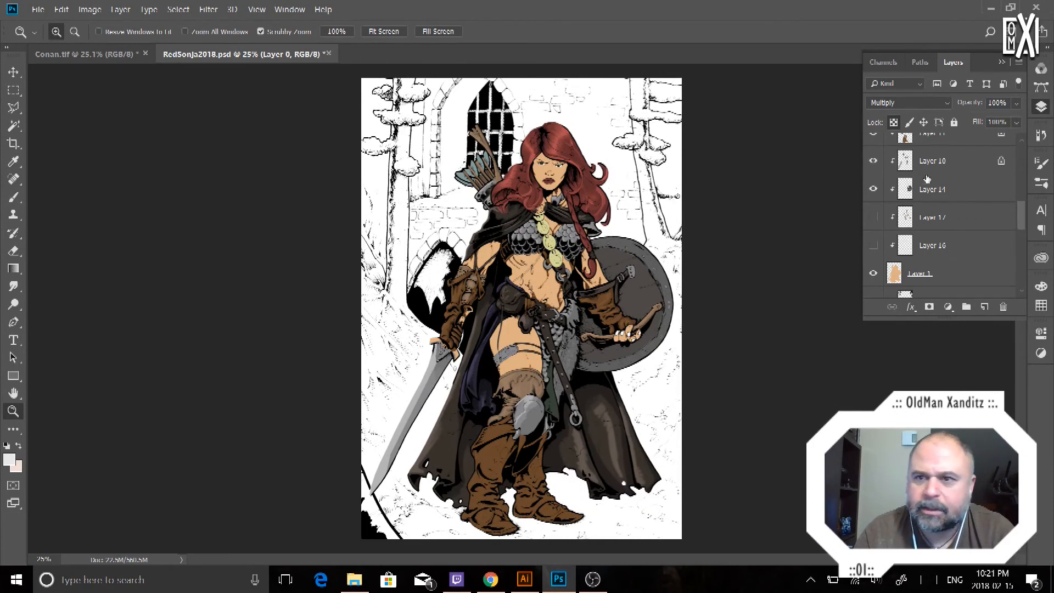
# Examine the Red Sonja figure's base colors and layer structure up close, and return to Conan.tif.
pyautogui.scroll(3, 895, 195)
pyautogui.scroll(-5, 896, 198)
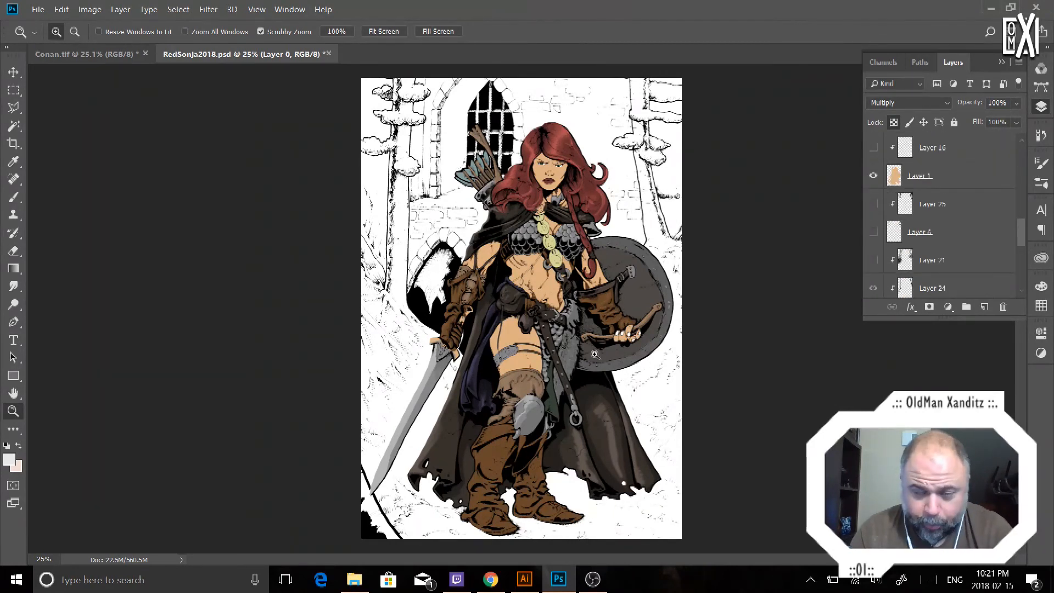
pyautogui.click(534, 244)
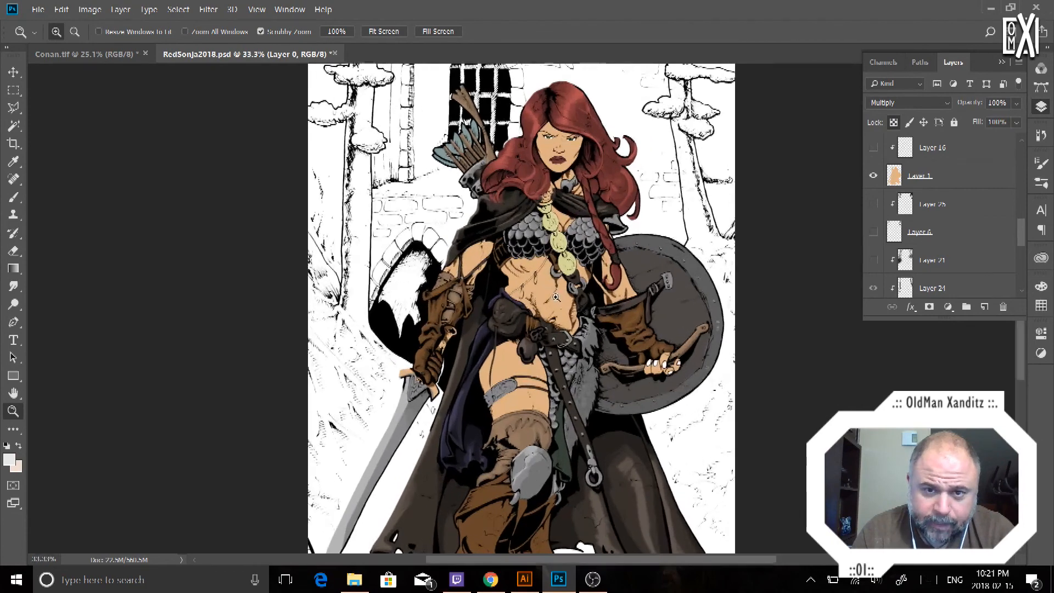
pyautogui.click(536, 243)
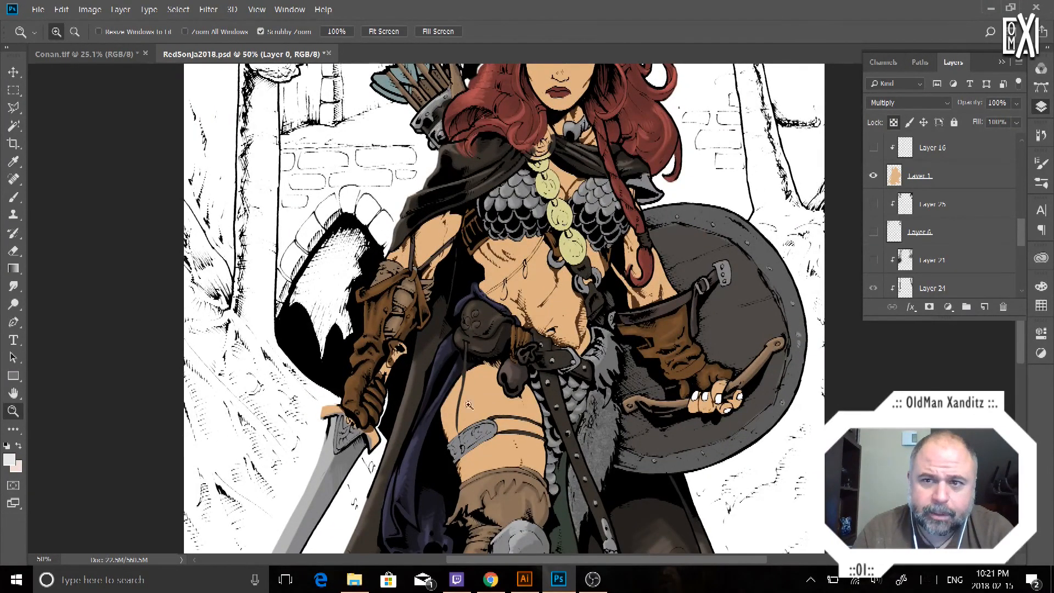
pyautogui.scroll(3, 489, 308)
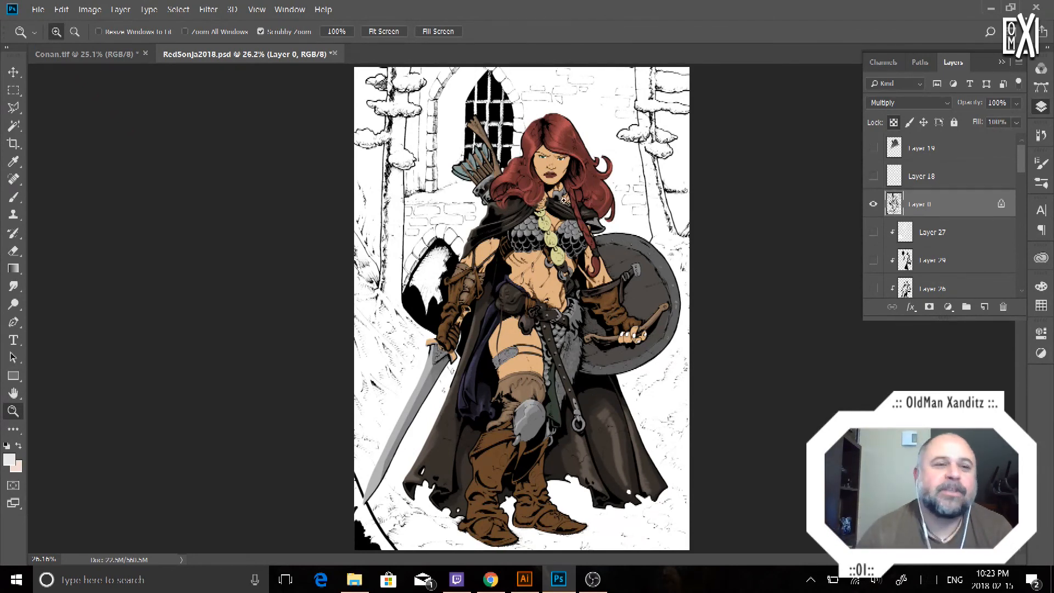
pyautogui.click(101, 61)
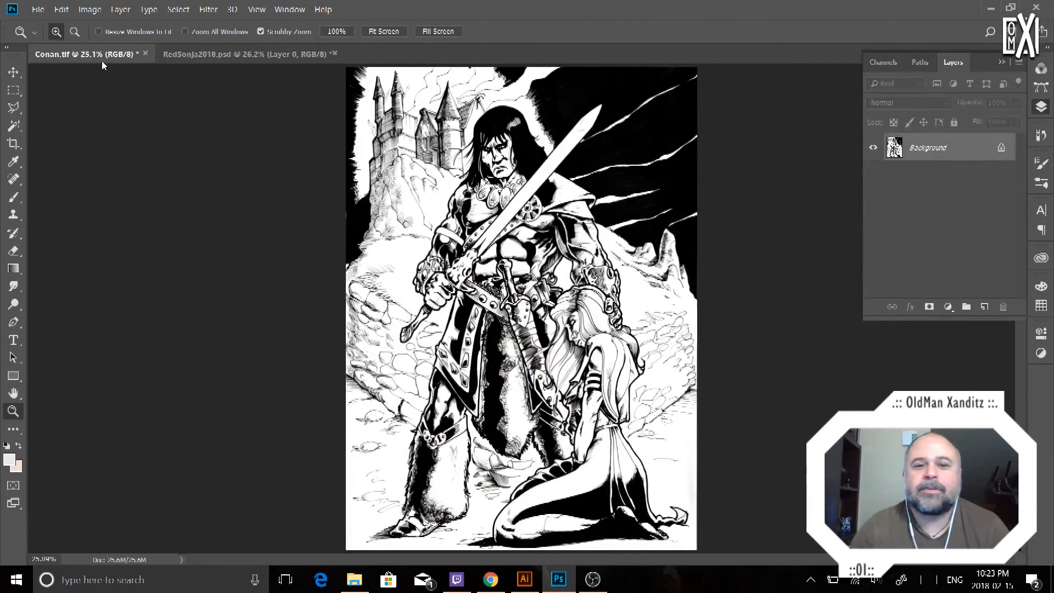